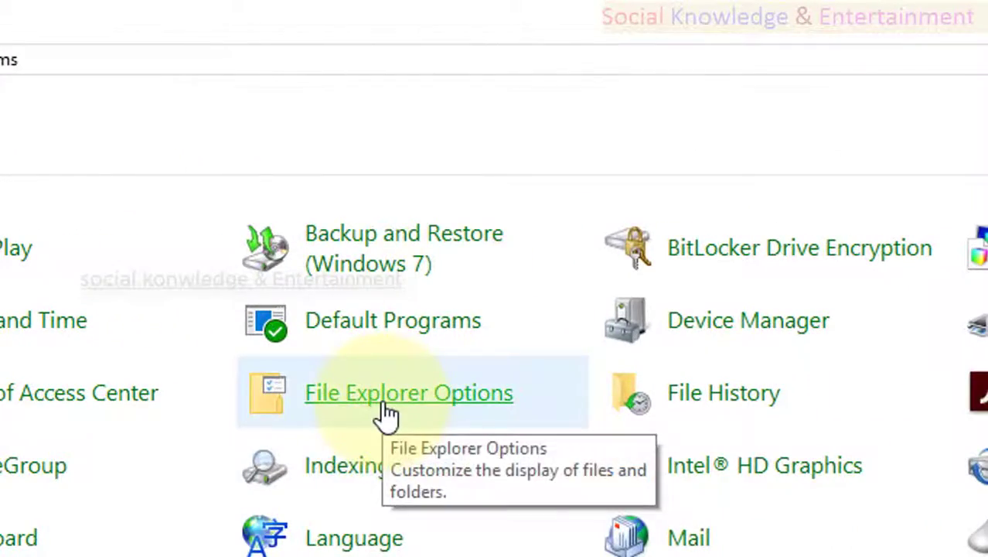
Step: Look through the BitLocker Drive Encryption, Credential Manager and Devices and Printers items, returning to the full Control Panel item list
left_click(390, 415)
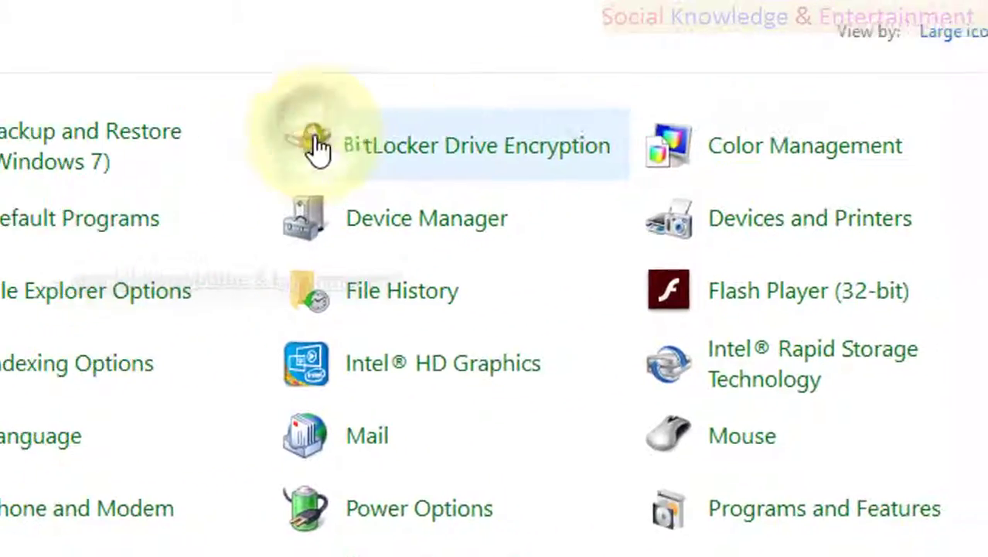
left_click(715, 106)
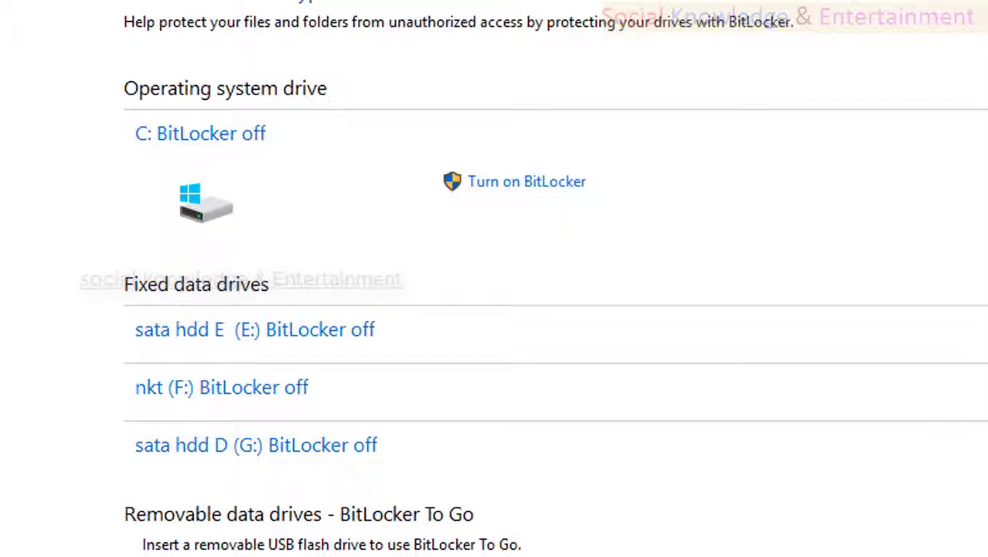
key("alt+Left")
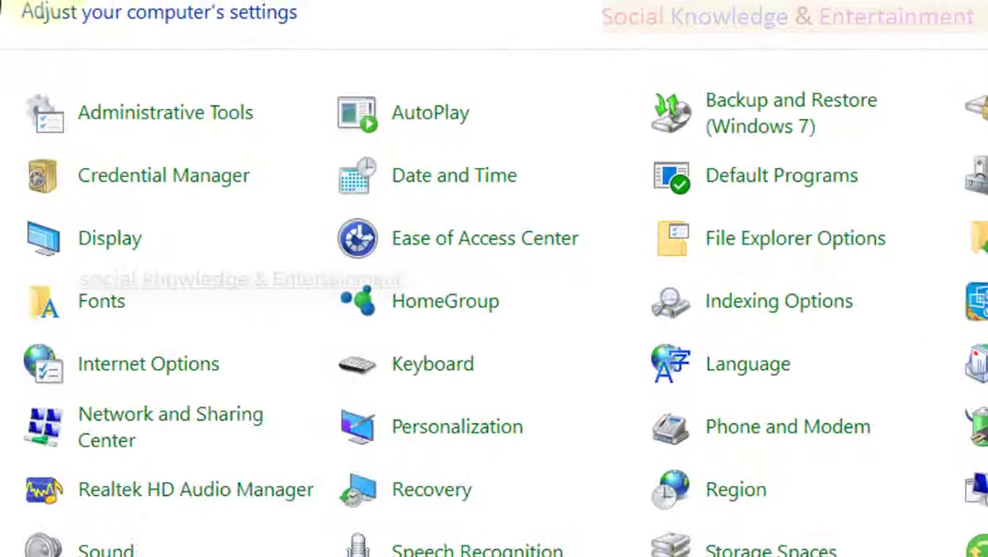
left_click(127, 185)
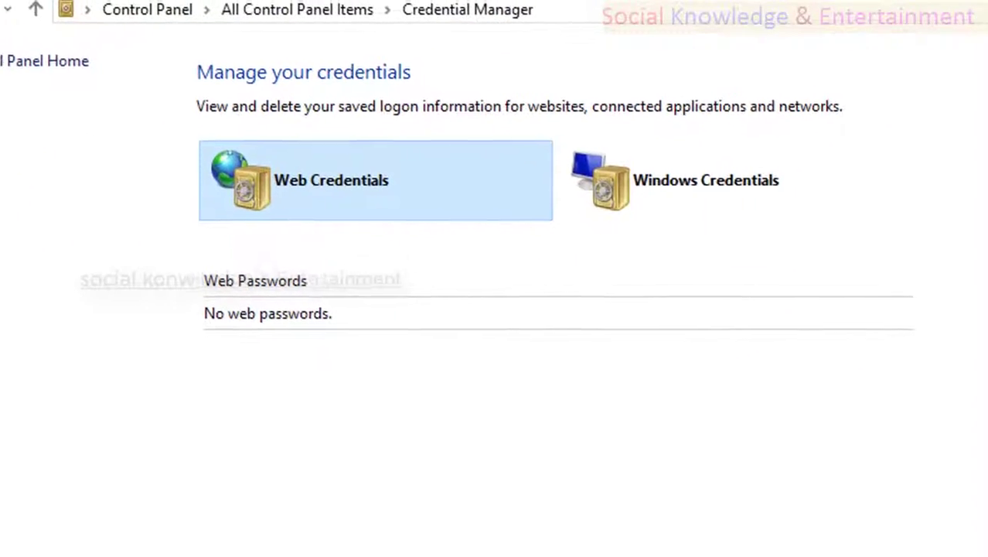
key("alt+Left")
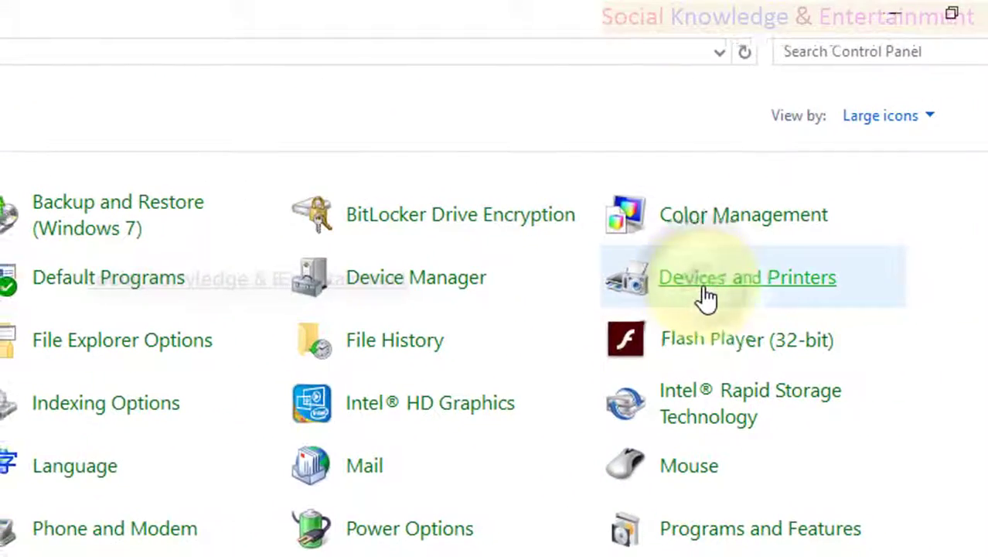
left_click(706, 297)
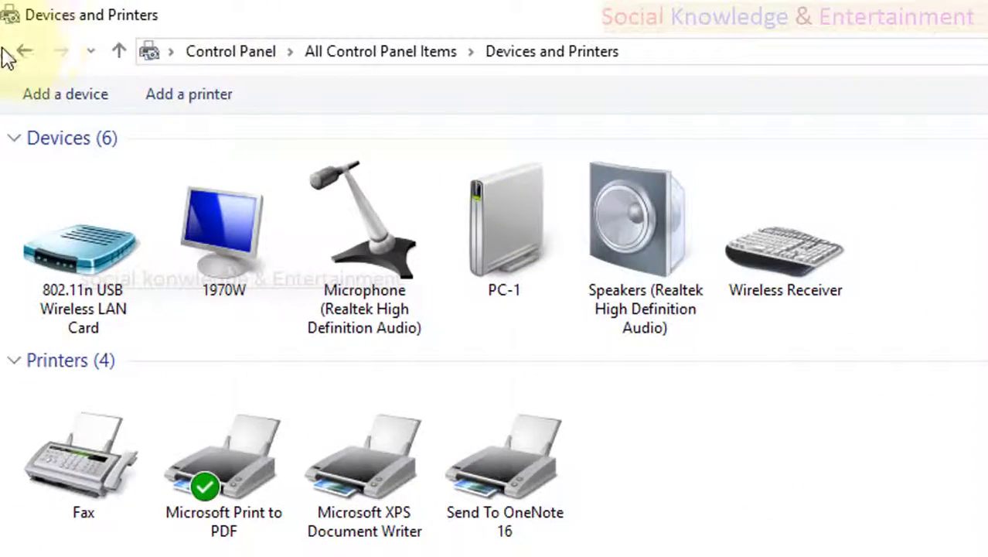
left_click(23, 51)
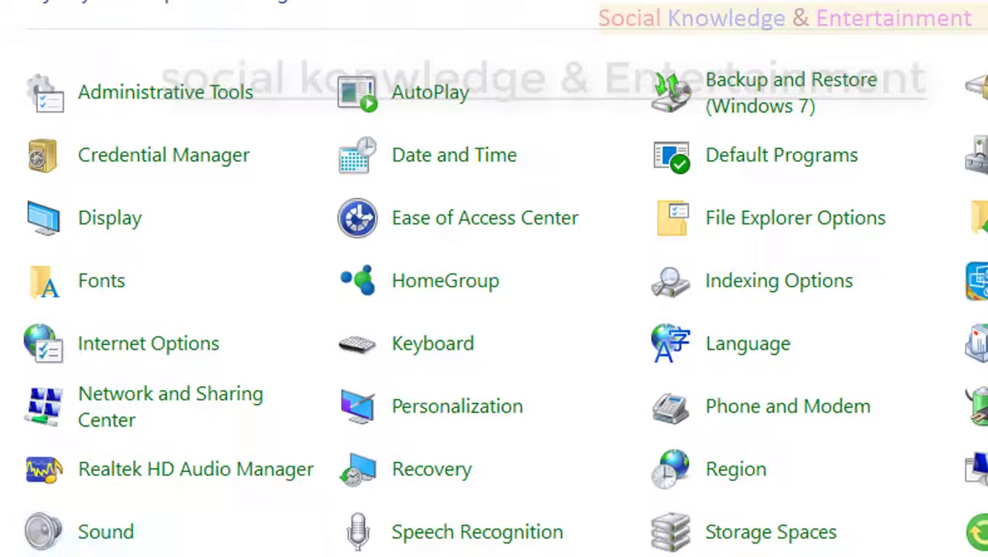
Step: Open the Keyboard properties, enter the sample text "gdfgdgfgdfgghh" in Notepad, and arrange both windows side by side
left_click(460, 363)
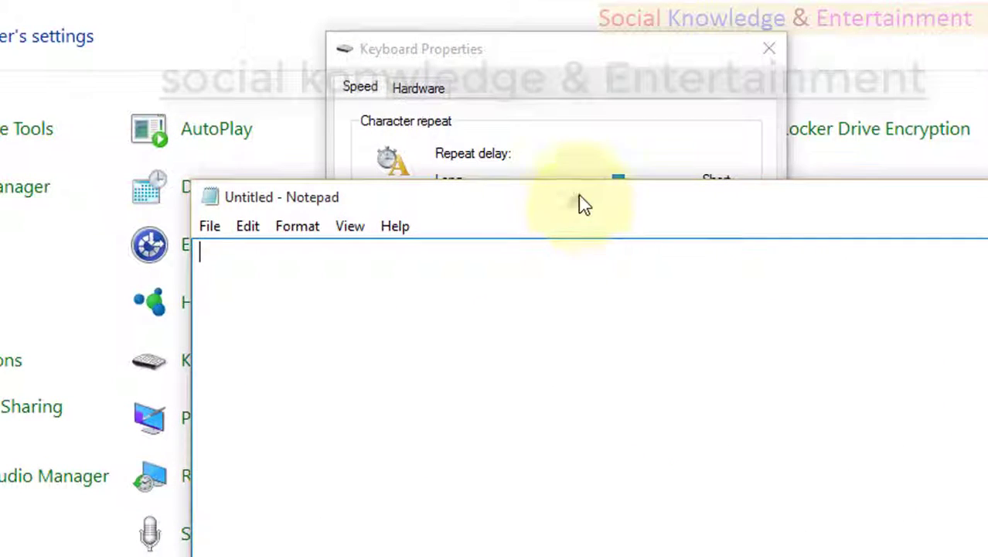
left_click_drag(583, 203, 736, 78)
type("gdfgdgfgdfgghh")
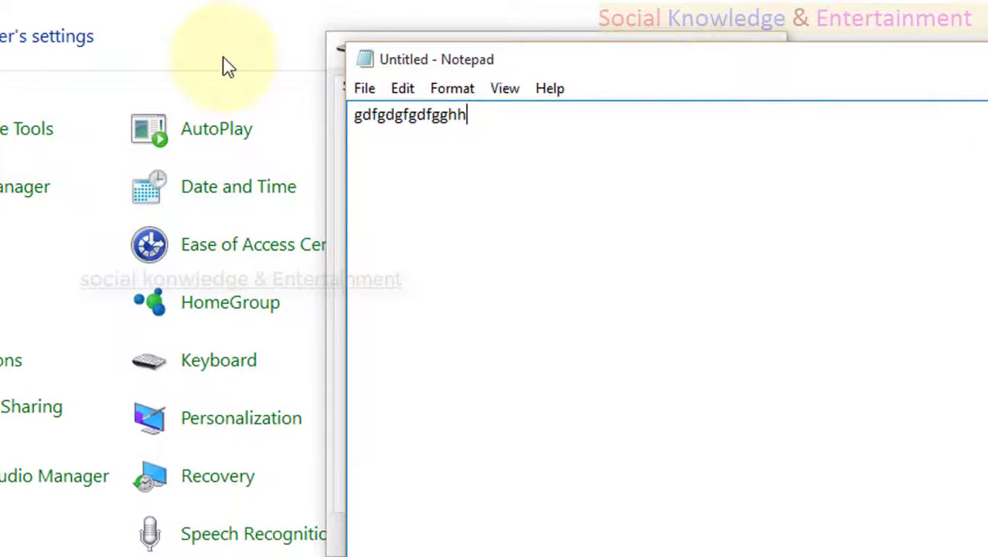
left_click_drag(335, 61, 62, 47)
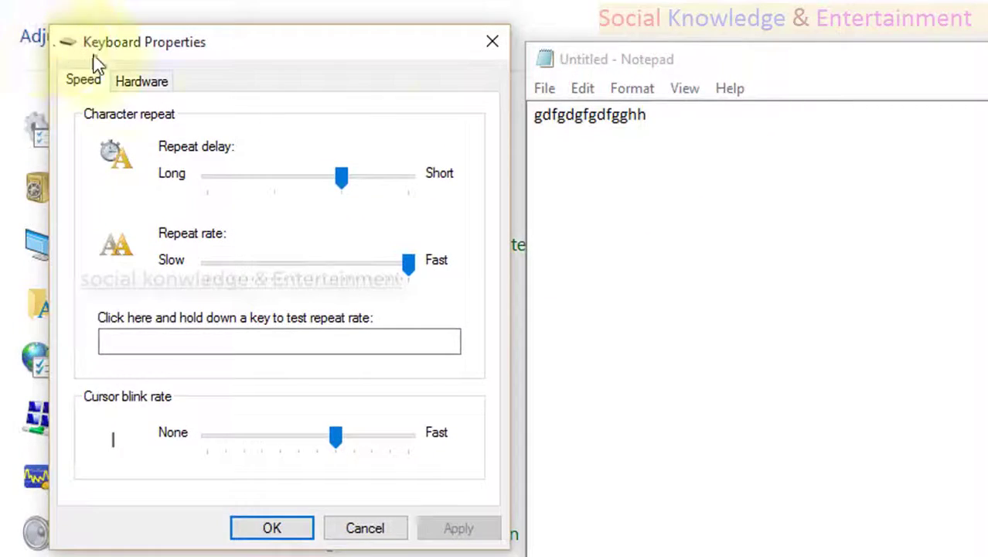
Step: Examine the text cursor in Notepad by placing it in the sample text and selecting characters
left_click(735, 173)
key("ctrl+a")
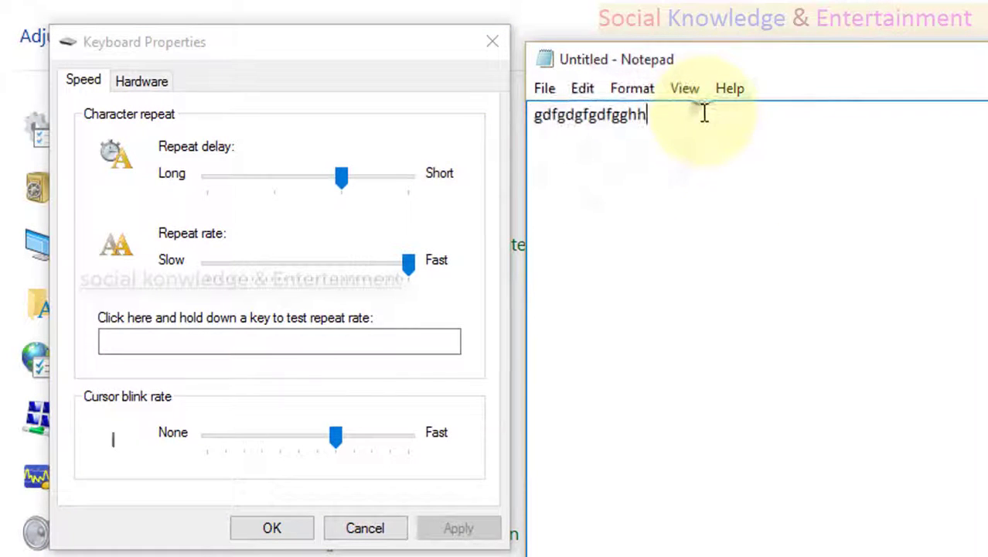
left_click_drag(705, 113, 520, 126)
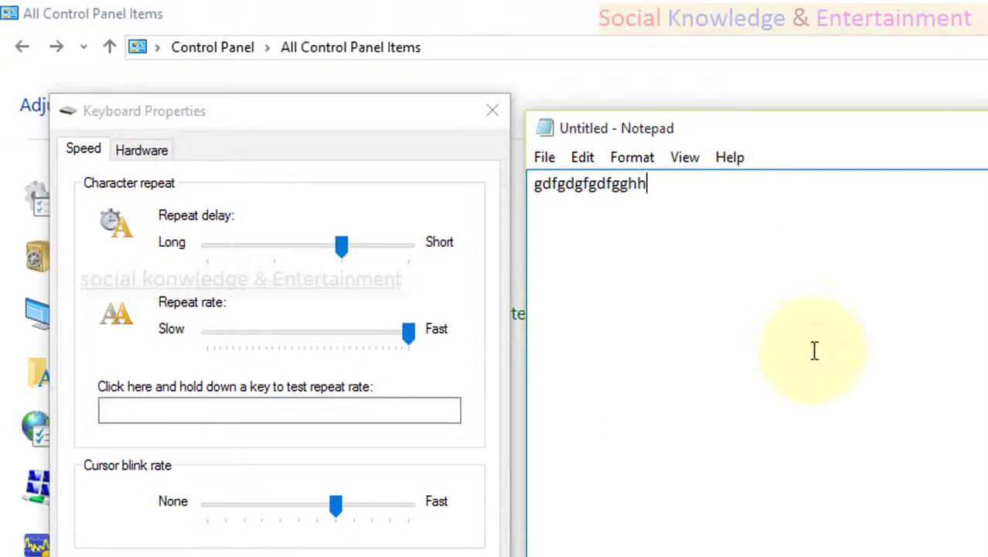
double_click(810, 193)
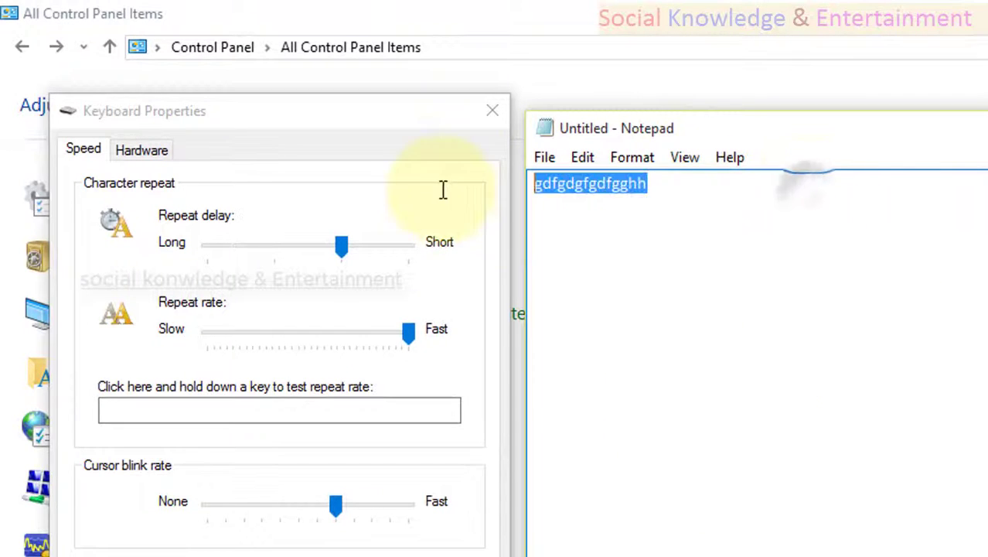
left_click(743, 230)
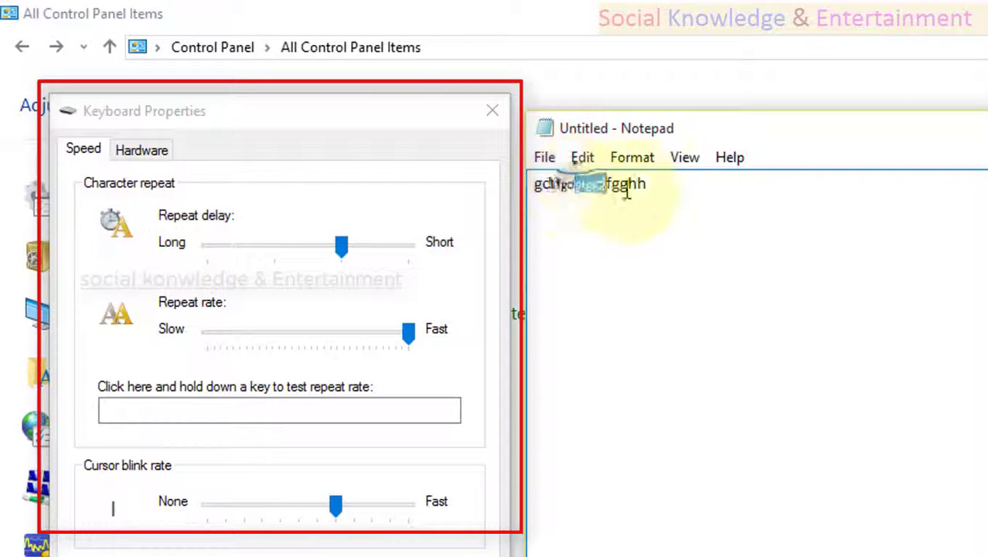
mouse_move(628, 195)
left_mouse_down()
mouse_move(655, 189)
mouse_move(638, 194)
left_mouse_up()
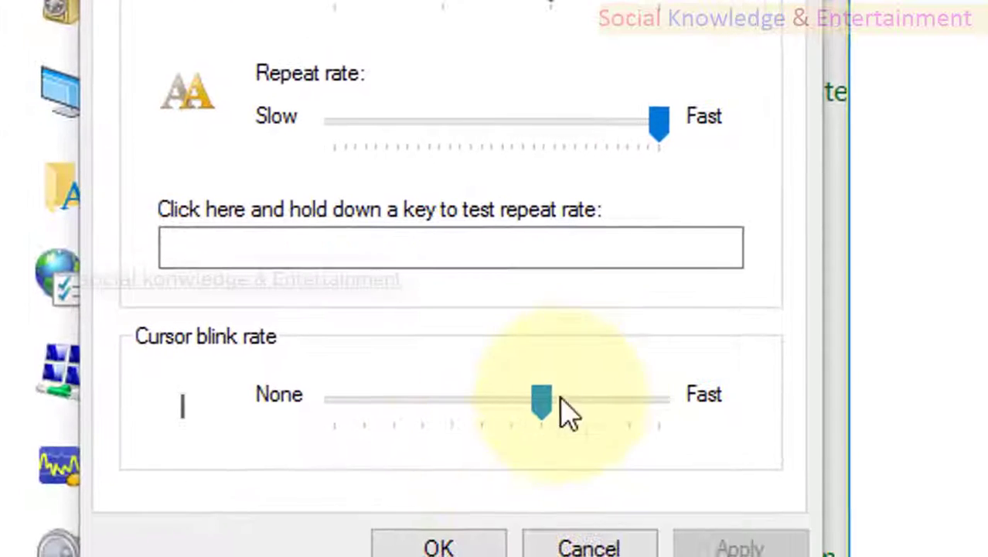
Step: Try cursor blink rates of one notch below Fast and full Fast, applying each and checking the cursor in Notepad
left_click_drag(549, 433, 652, 434)
key("alt+Tab")
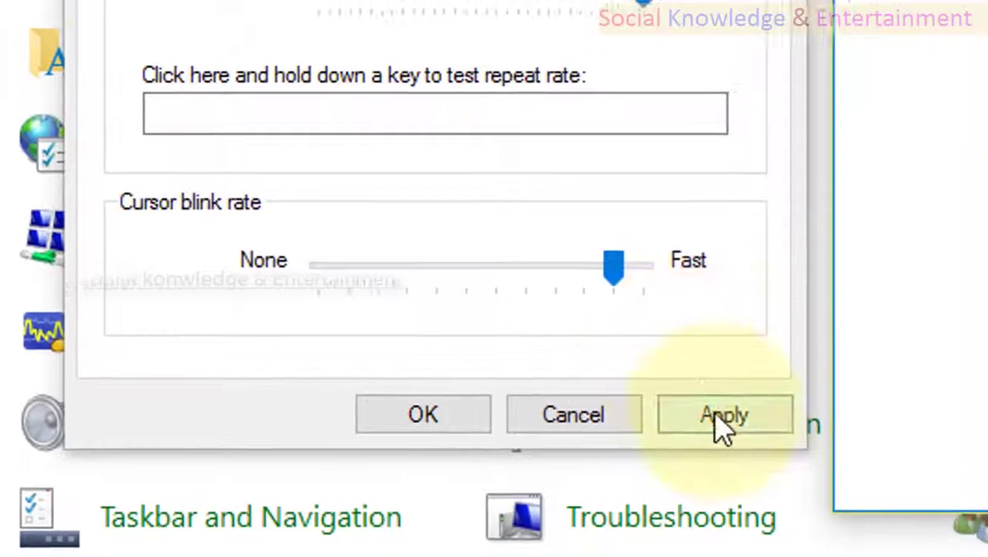
left_click(738, 414)
left_click(300, 128)
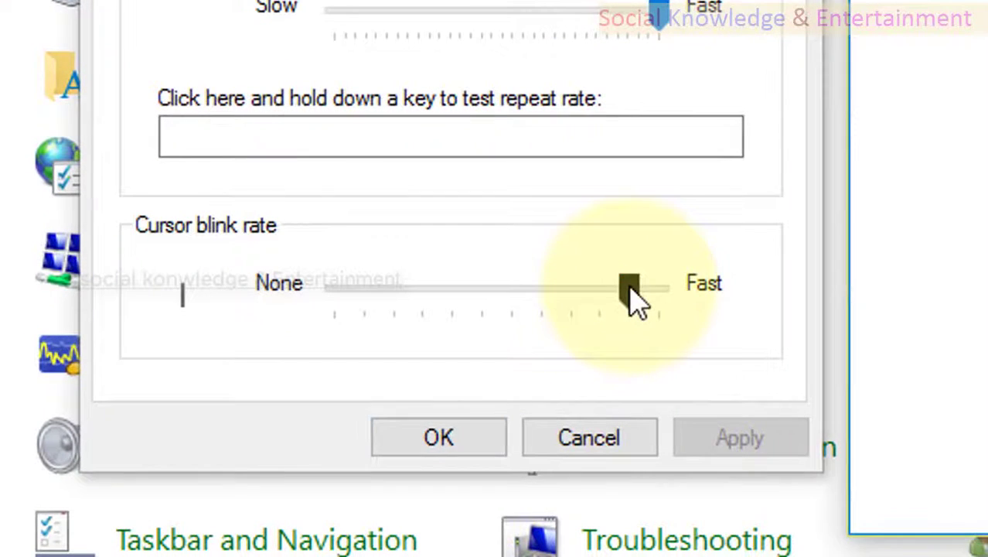
left_click_drag(634, 298, 684, 304)
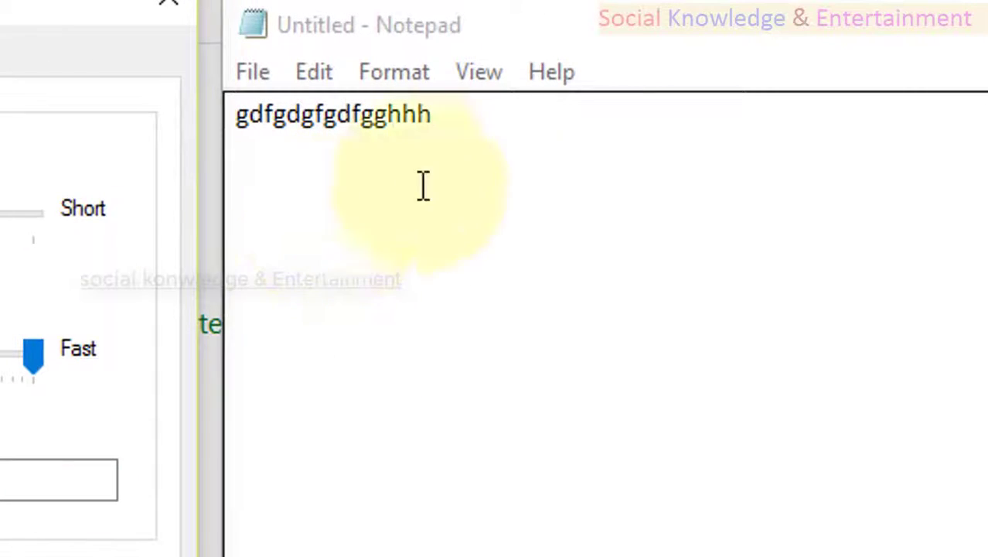
left_click(474, 143)
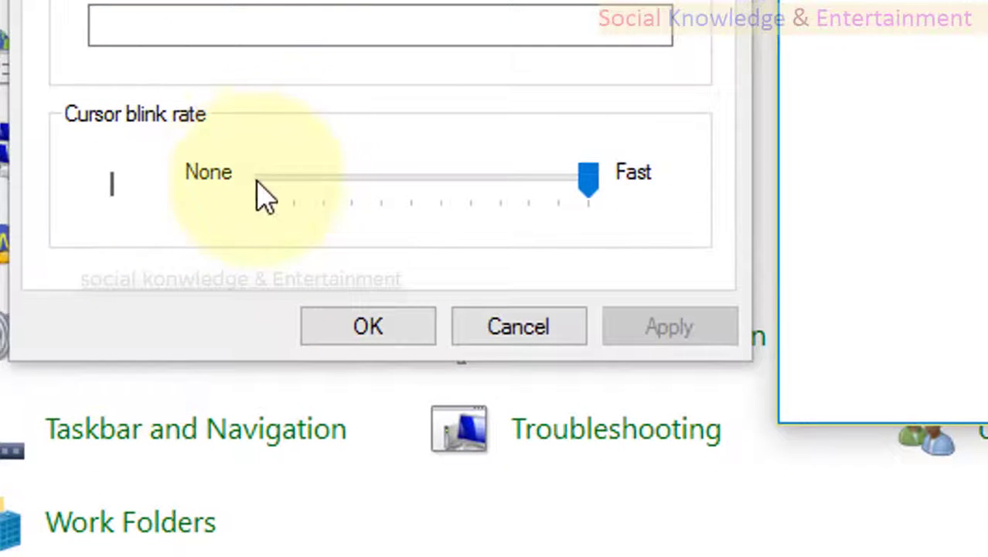
Step: Set the cursor blink rate to two notches above None, apply it and check the cursor in Notepad
left_click_drag(249, 182, 276, 184)
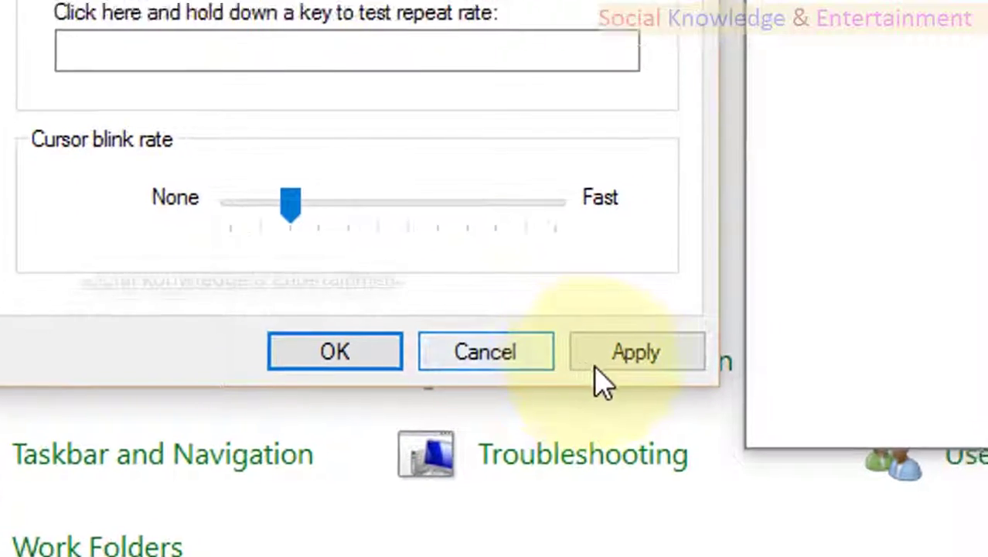
left_click(625, 342)
left_click(415, 116)
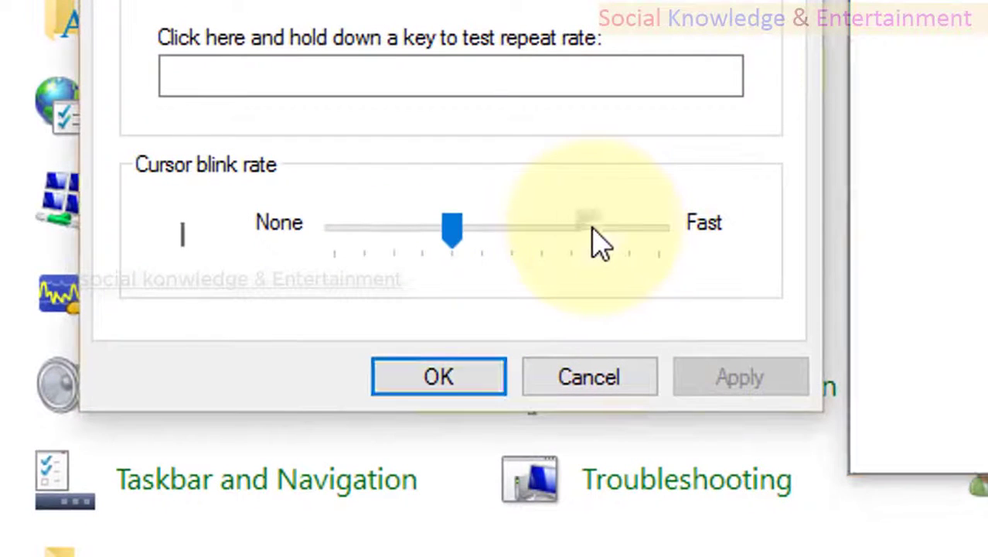
Step: Set the cursor blink rate to two notches below Fast, apply it and check the cursor in Notepad
left_click(595, 239)
left_click(600, 243)
left_click(607, 241)
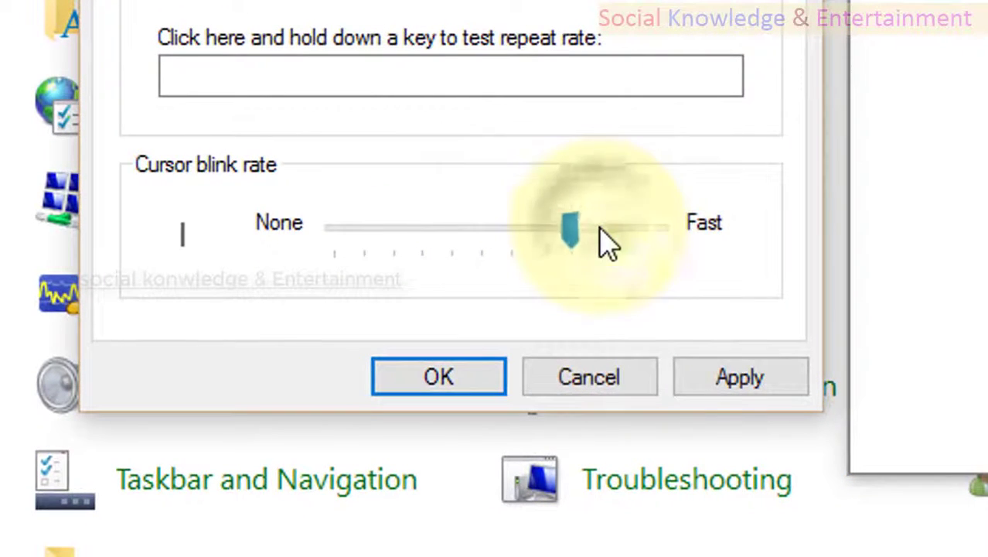
left_click(608, 241)
left_click_drag(629, 235, 595, 235)
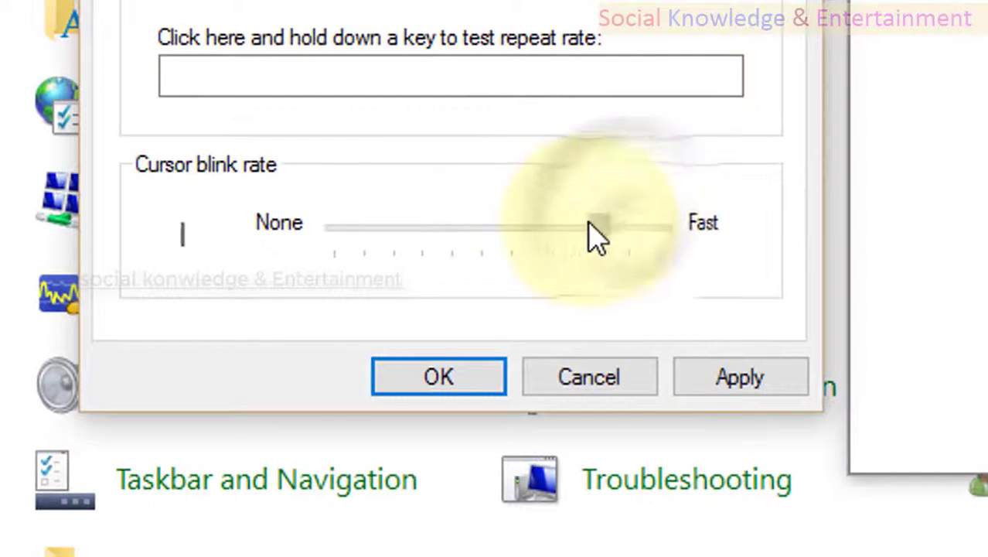
left_click(704, 378)
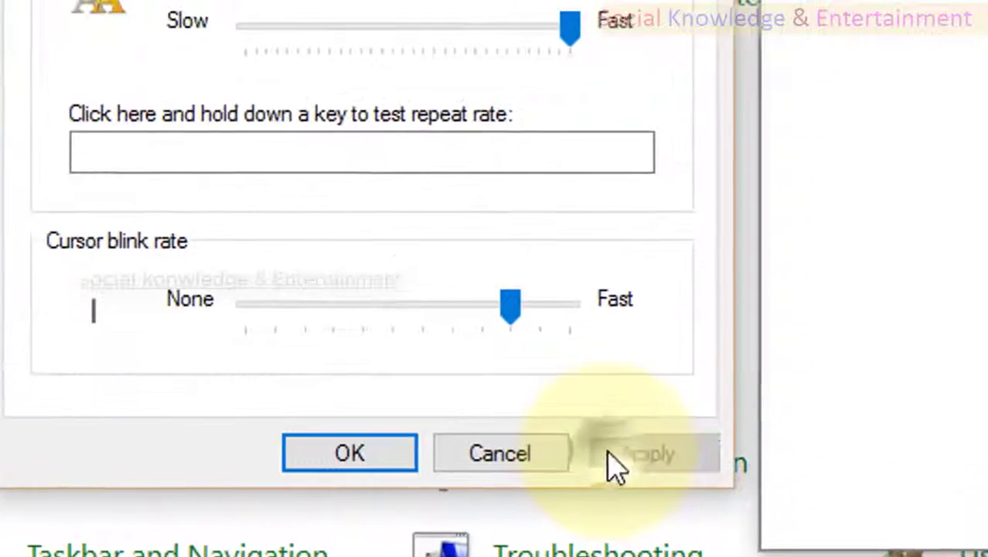
left_click(535, 211)
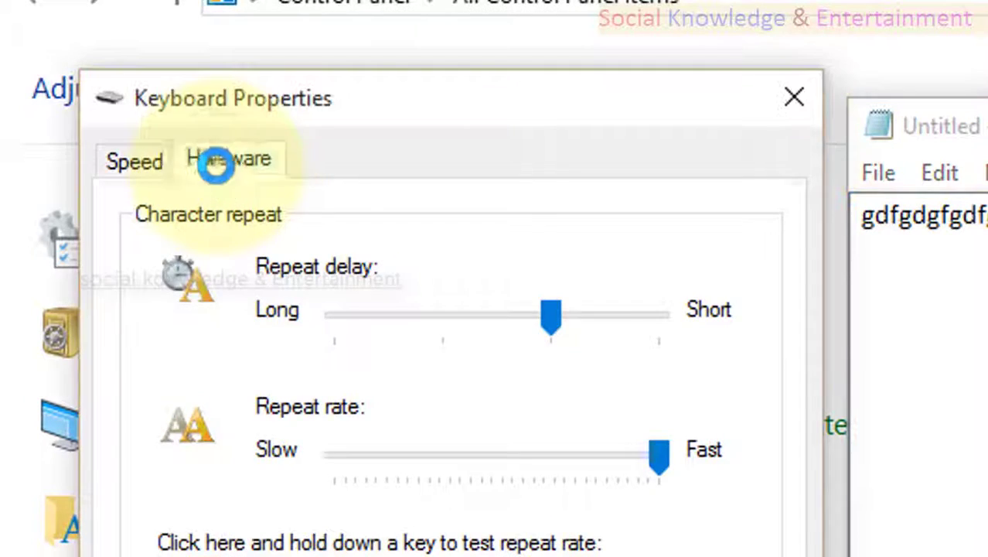
Step: Examine the HID Keyboard Device's manufacturer, location and device status in the keyboard's hardware information
left_click(218, 166)
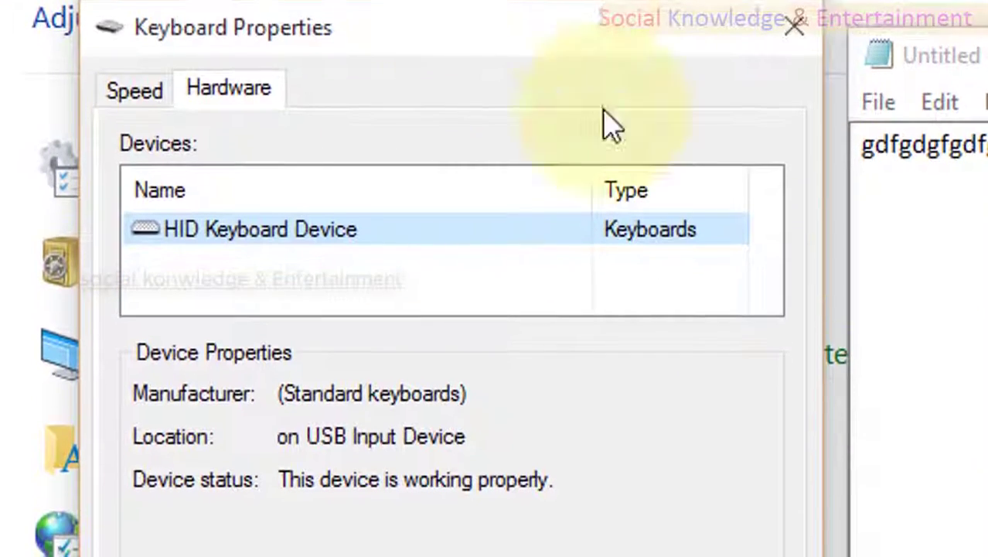
left_click(337, 232)
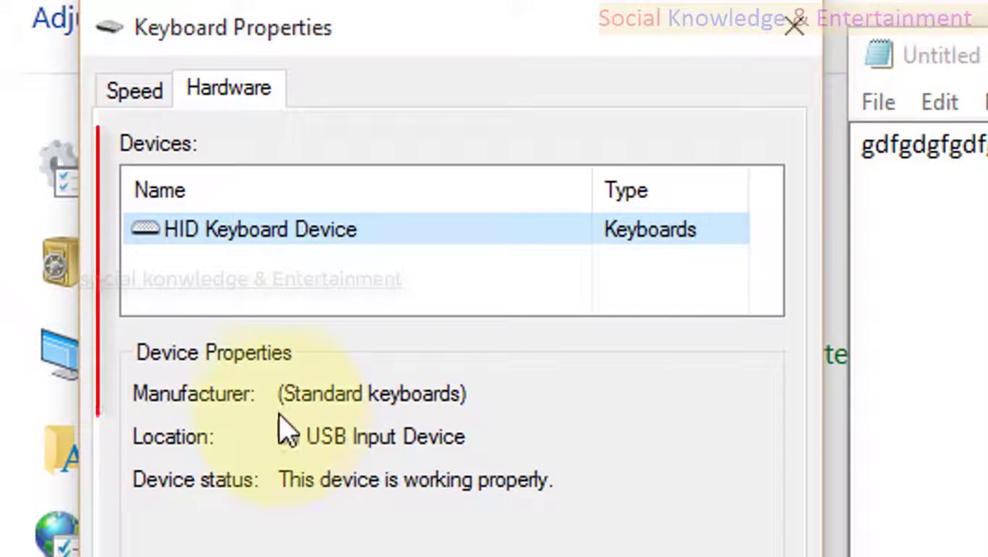
left_click_drag(298, 394, 478, 399)
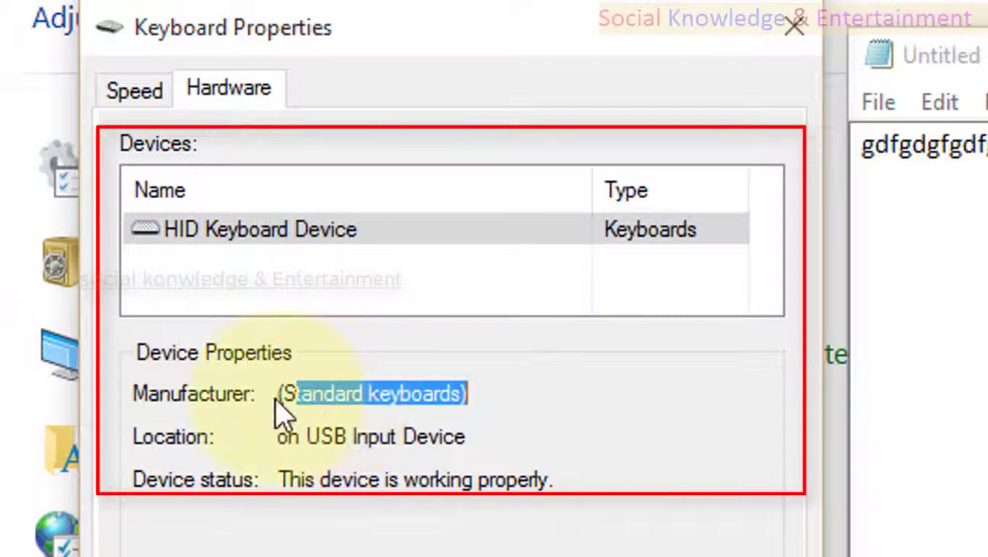
left_click_drag(296, 394, 430, 396)
left_click_drag(523, 396, 264, 396)
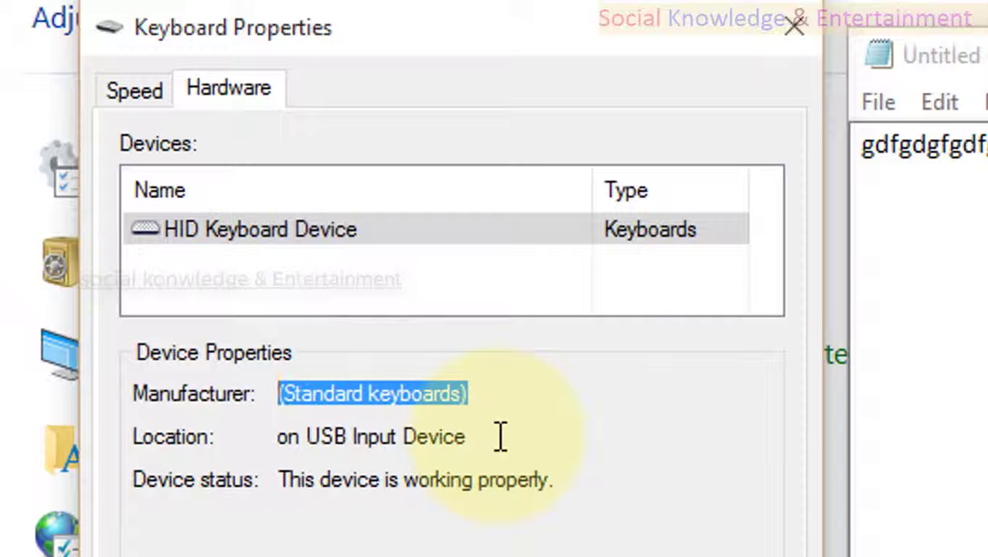
left_click_drag(481, 433, 277, 439)
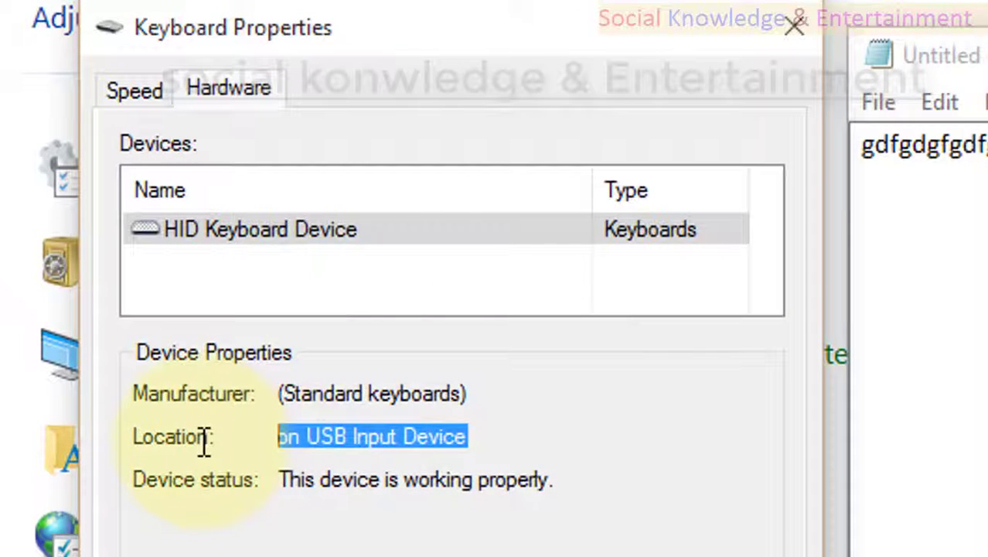
left_click(282, 438)
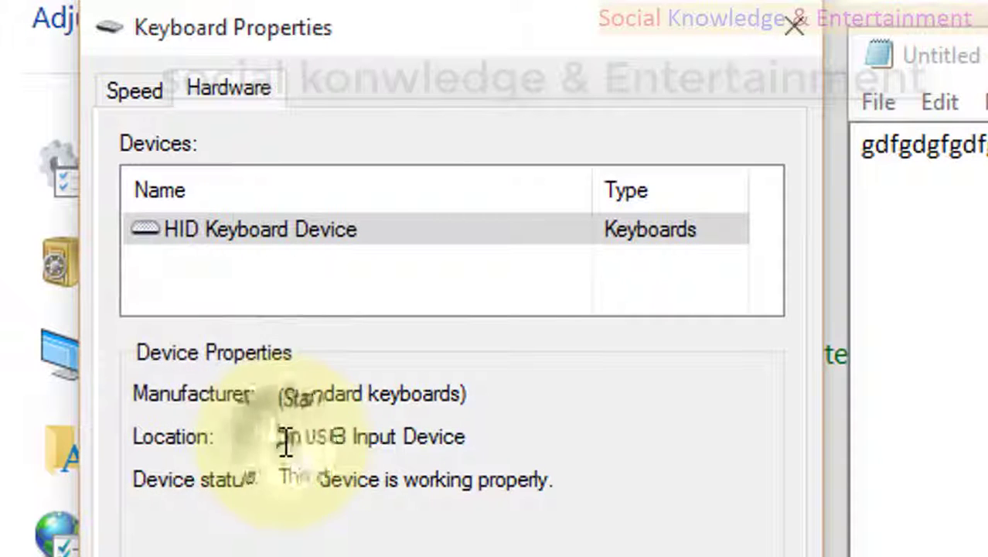
left_click_drag(283, 438, 549, 441)
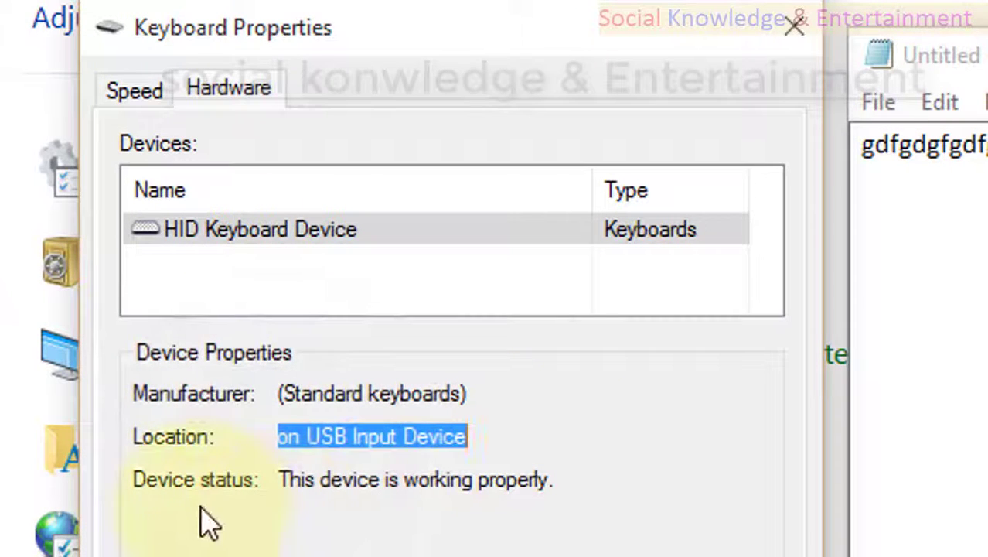
left_click_drag(287, 501, 639, 512)
left_click(636, 512)
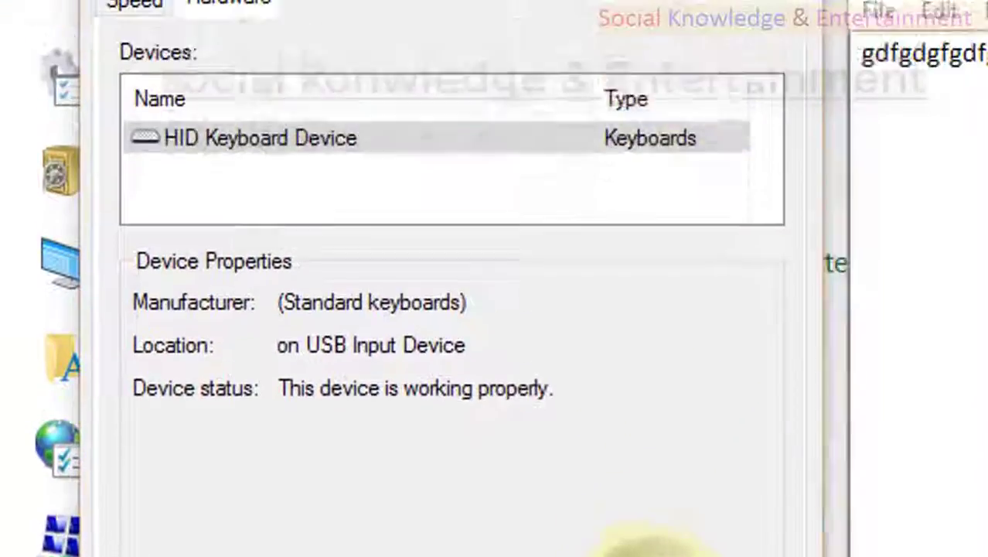
Step: Open the HID Keyboard Device's own properties and view its general information
left_click(659, 413)
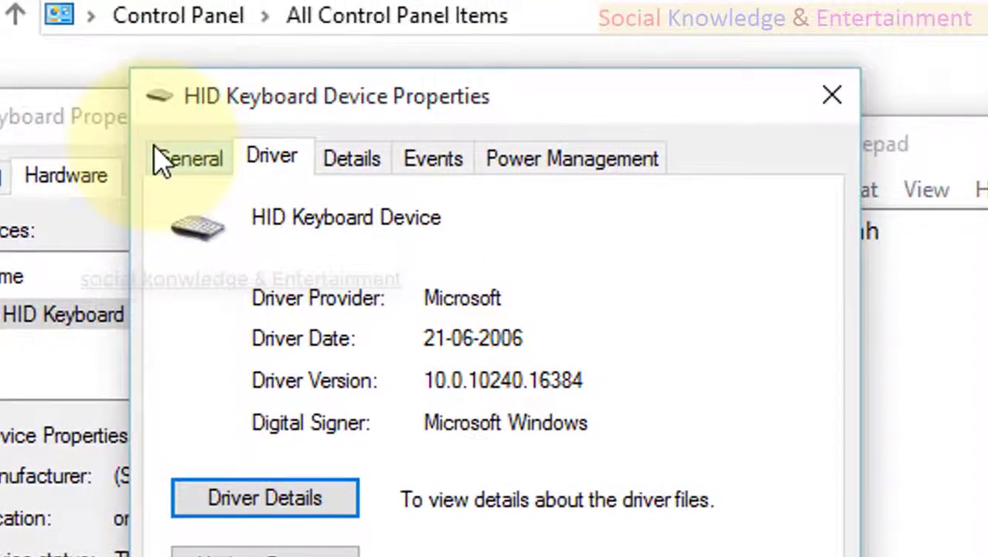
left_click(172, 160)
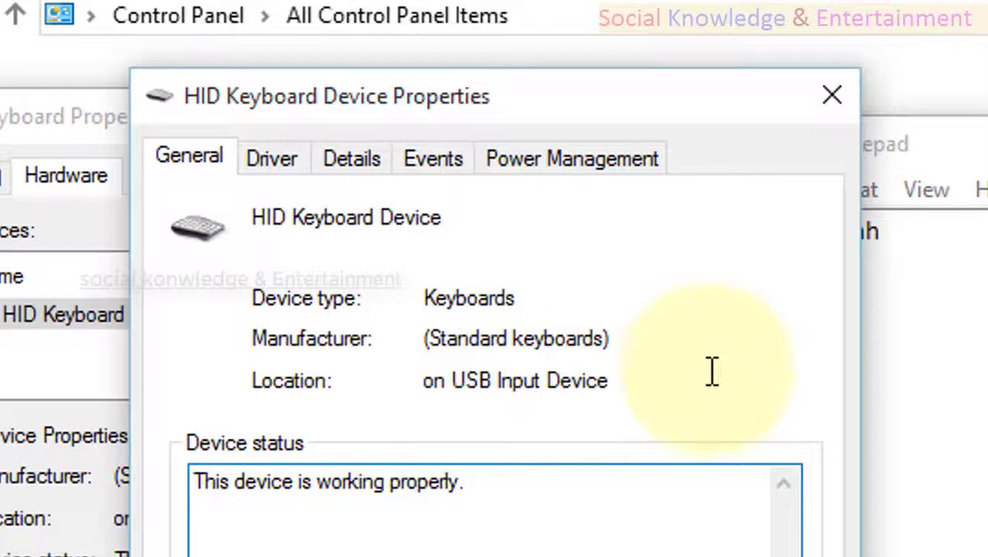
Step: Look up the Driver version and Rank of driver properties in the HID Keyboard Device's details
left_click_drag(426, 394, 688, 390)
left_click(348, 161)
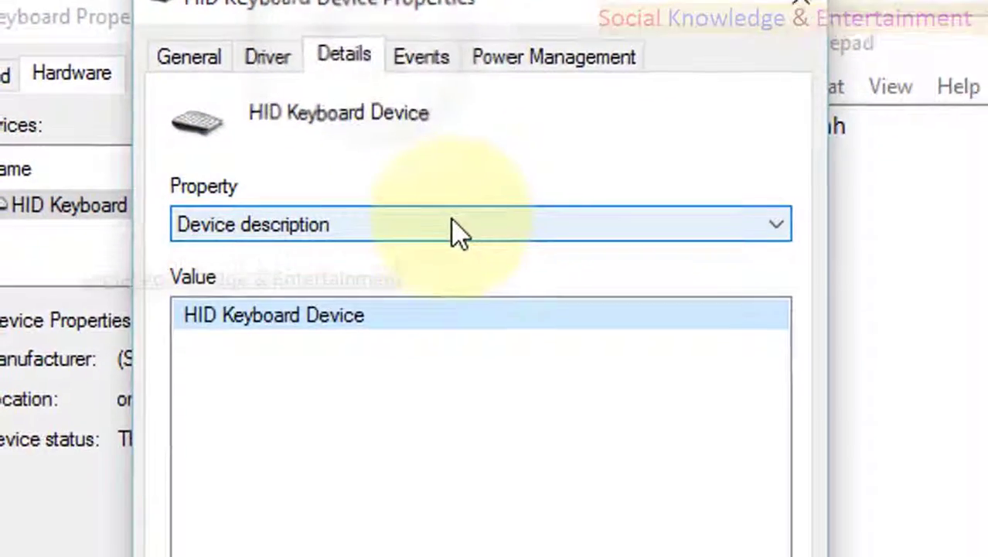
left_click(464, 332)
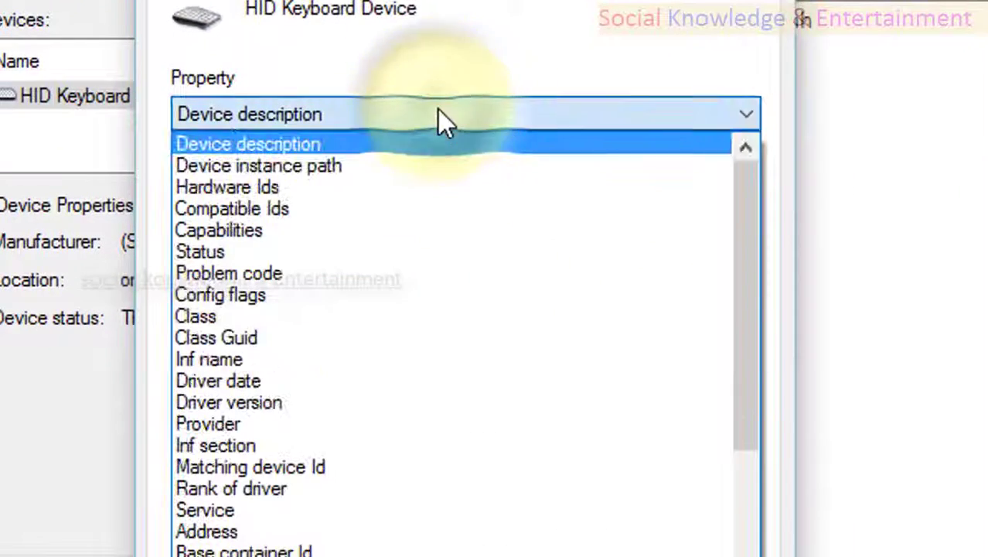
left_click(435, 406)
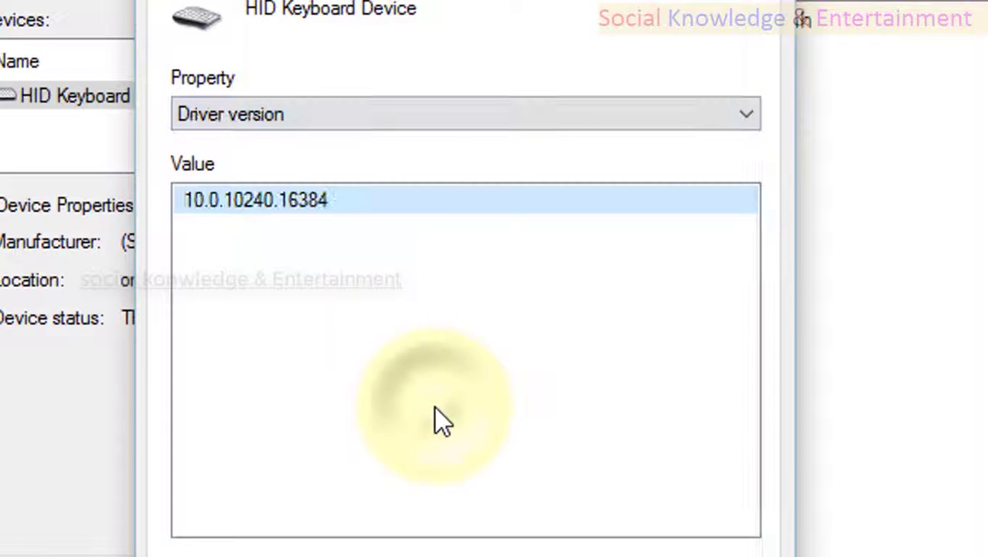
left_click(224, 116)
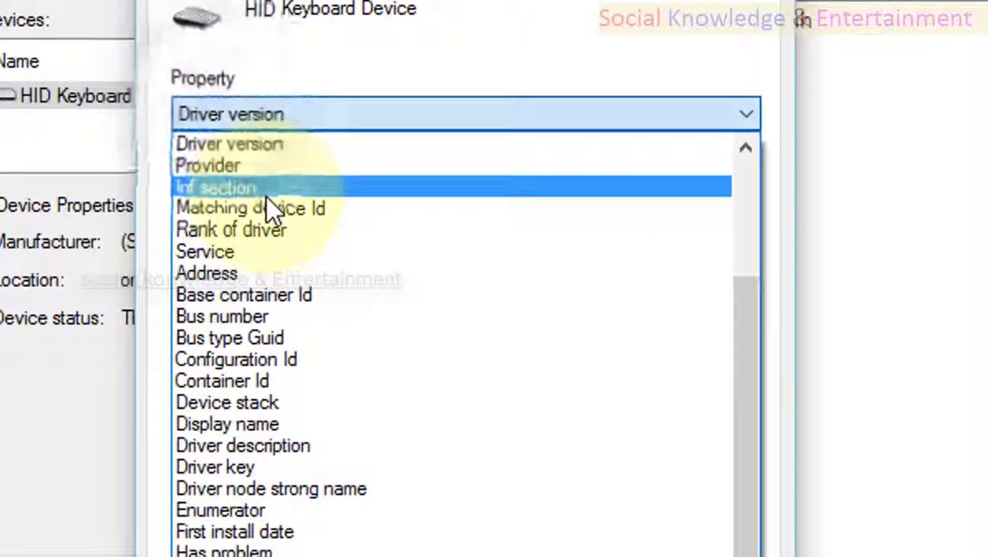
left_click(310, 232)
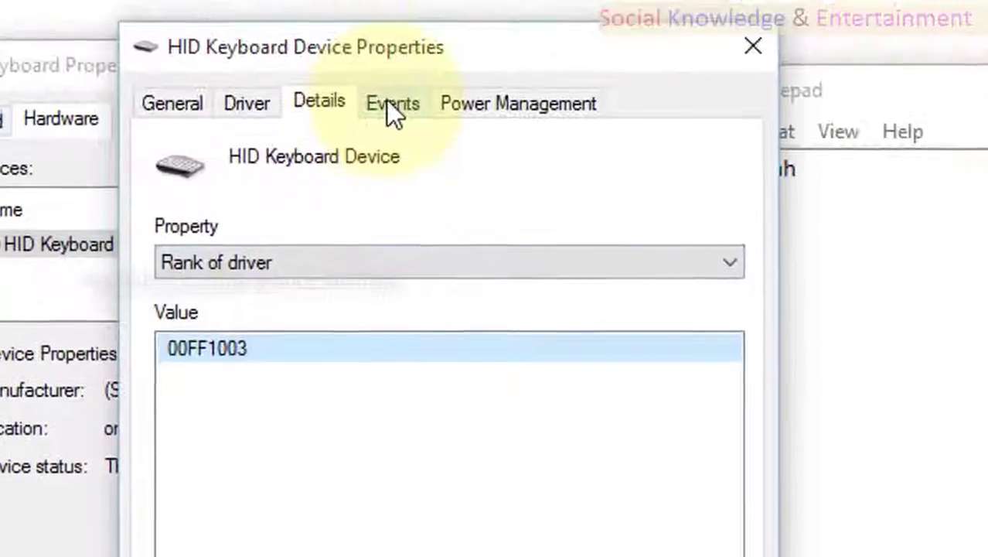
Step: Open the HID Keyboard Device's events and compare the Device started (kbdhid) and Device configured (keyboard.inf) entries
left_click(390, 101)
left_click(467, 345)
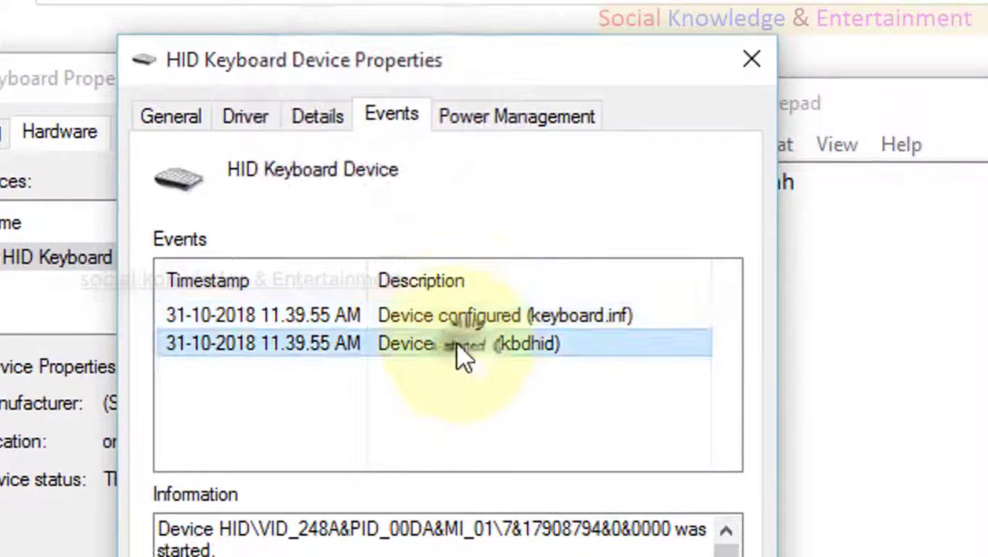
left_click(438, 316)
left_click(444, 346)
left_click(426, 314)
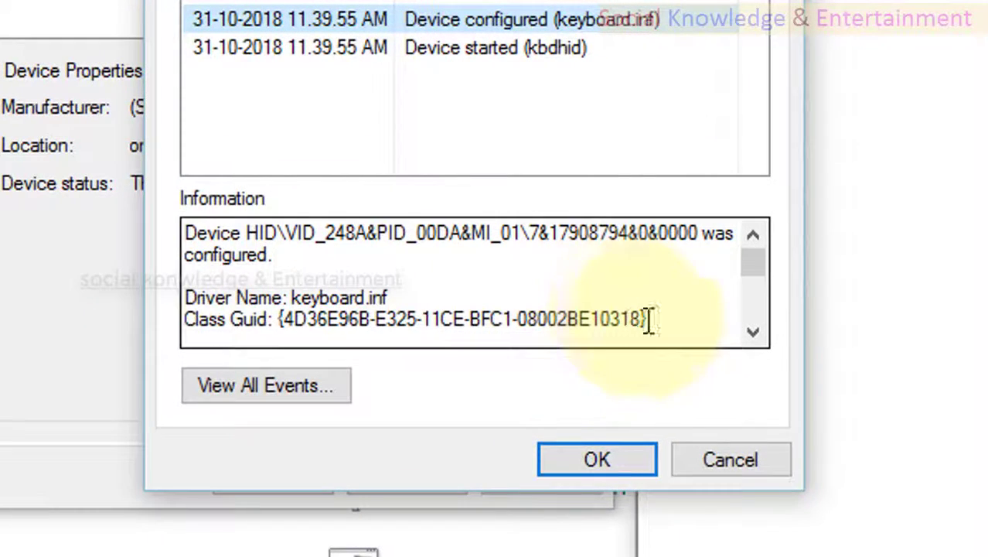
Step: Read through the full information text of the Device configured (keyboard.inf) event
left_click_drag(648, 319, 207, 230)
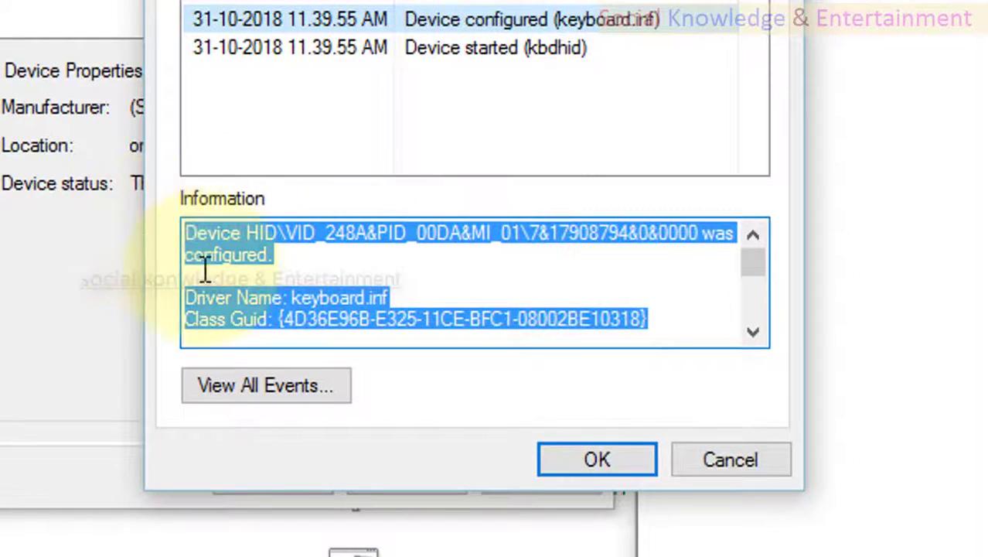
left_click(286, 289)
scroll(284, 287, "down", 3)
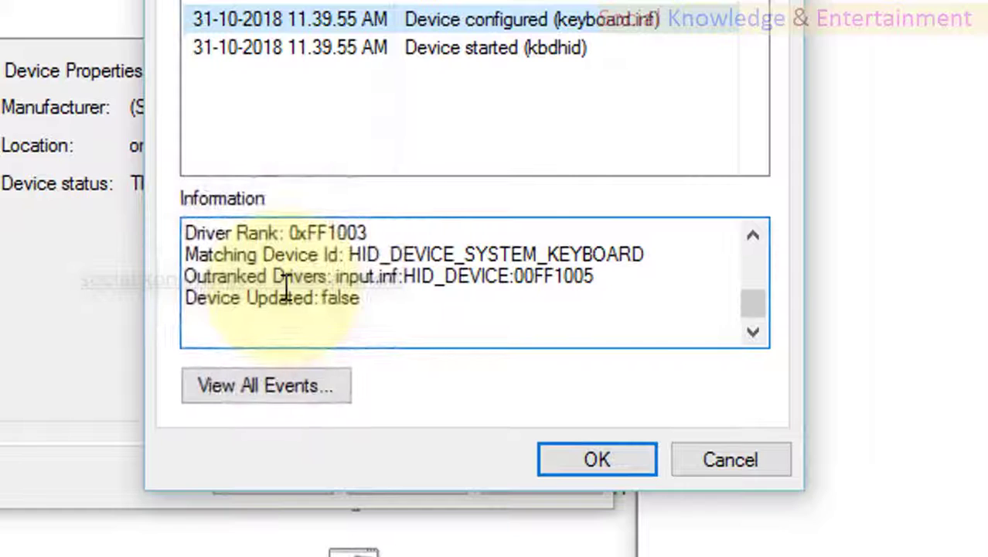
key("ctrl+a")
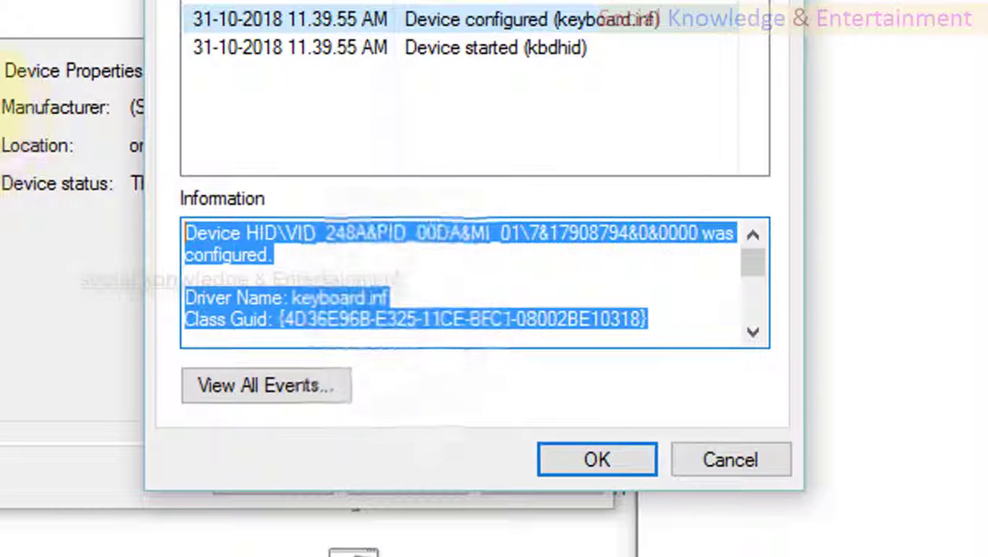
left_click(352, 313)
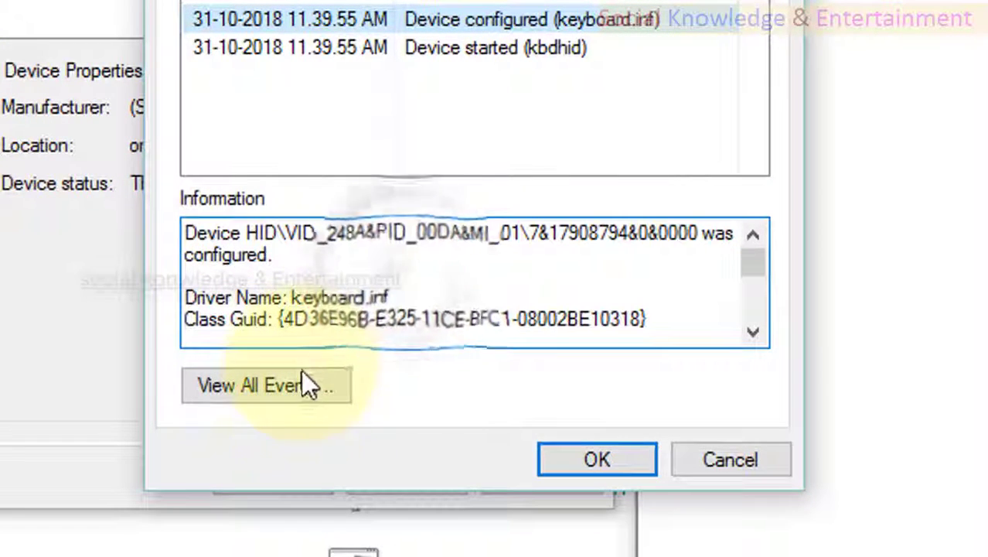
Step: View all events of the keyboard device, and locate Event Viewer in the Control Panel's Administrative Tools
left_click(294, 396)
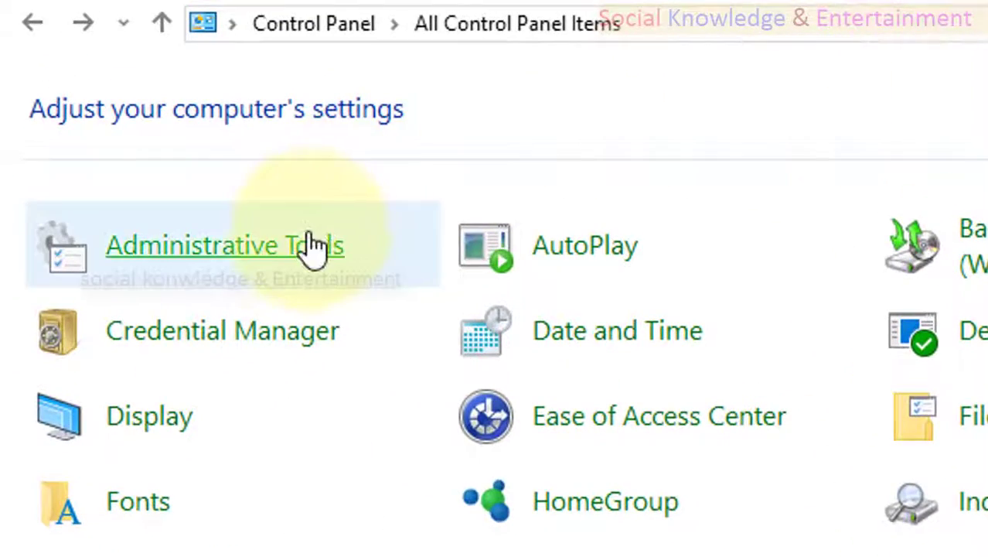
left_click(307, 231)
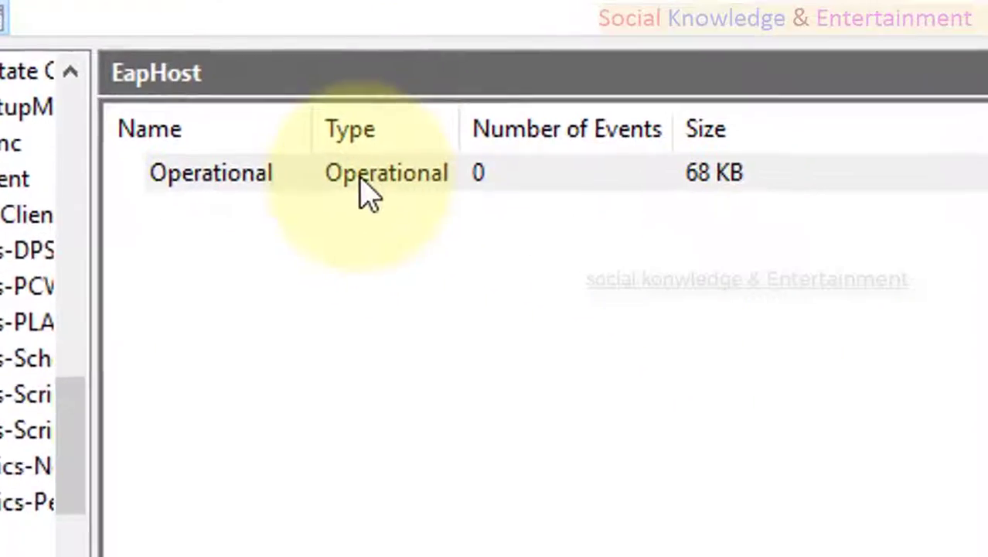
left_click(360, 179)
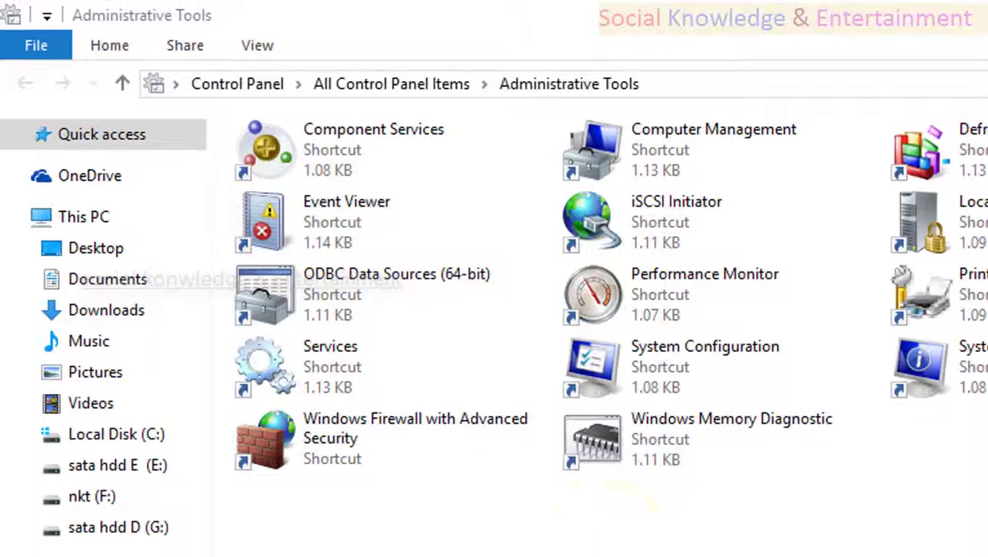
left_click(299, 213)
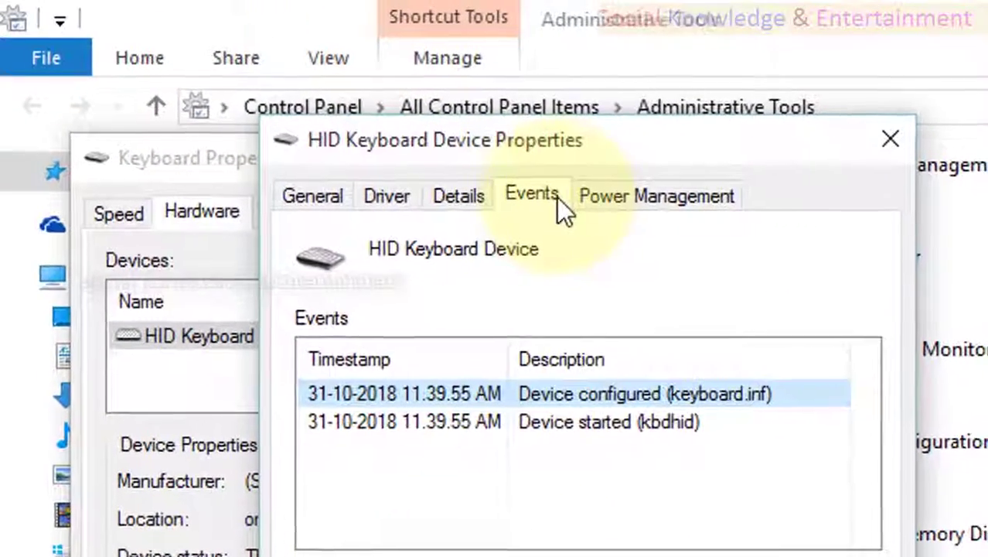
Step: Review the HID Keyboard Device's power management, events, details, driver and general information, and close its properties
left_click(501, 152)
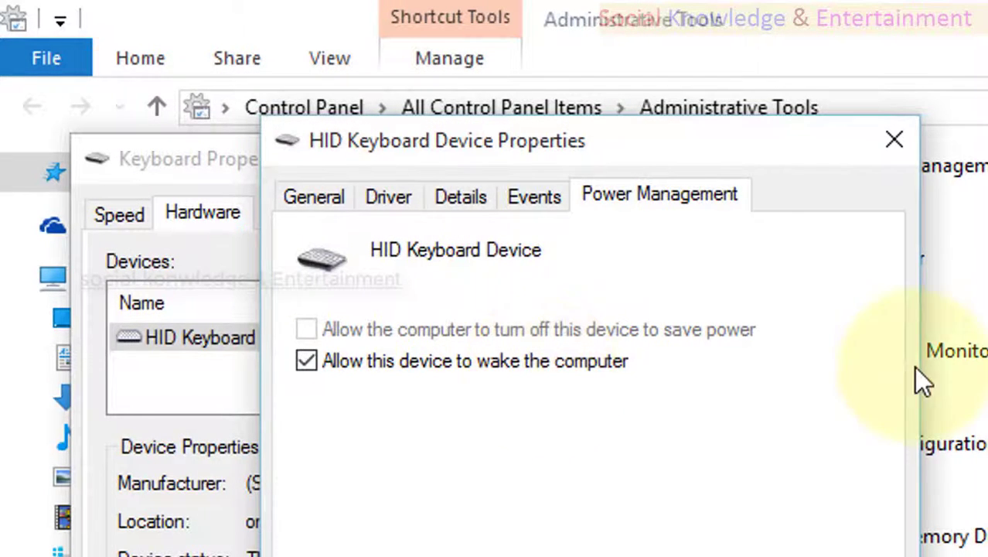
left_click(517, 201)
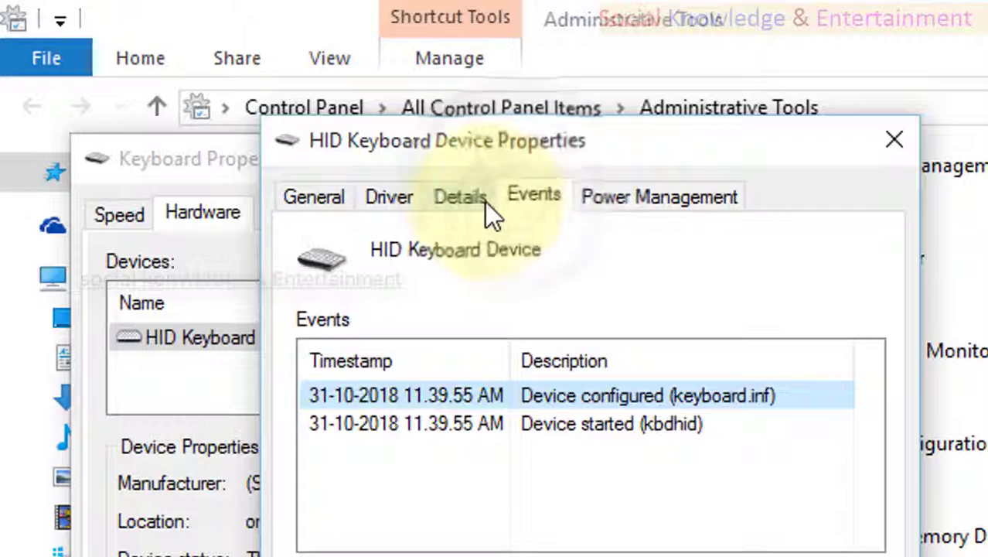
left_click(483, 203)
left_click(393, 198)
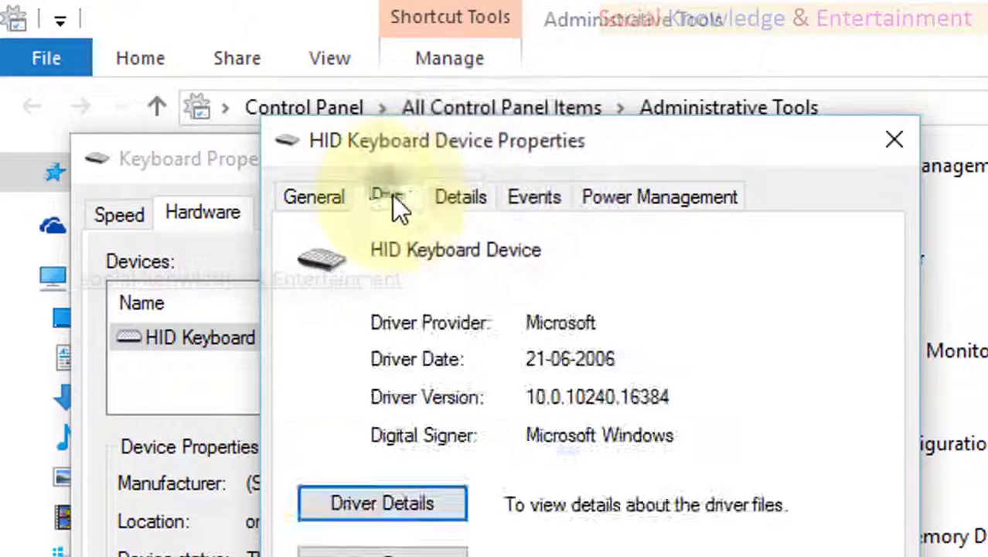
left_click(297, 203)
key("Escape")
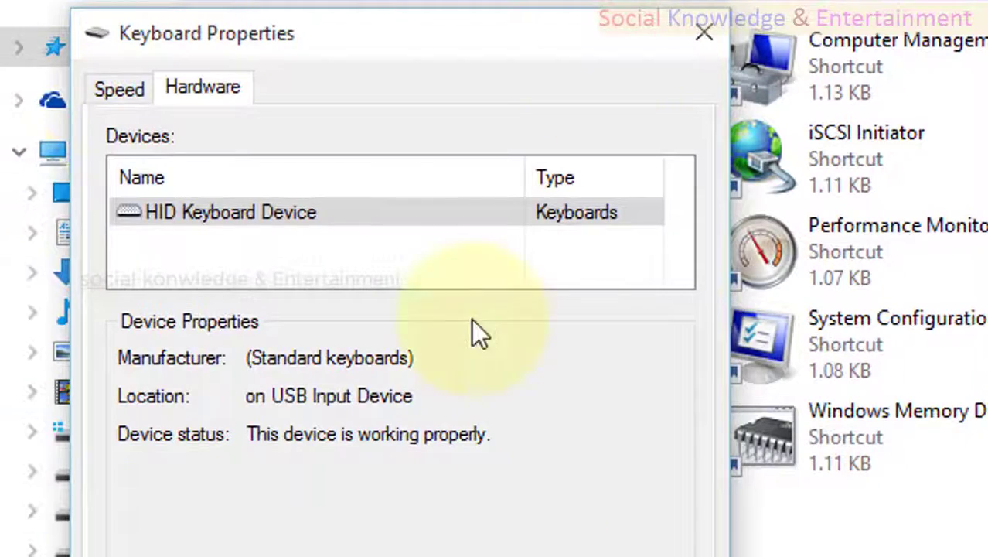
Step: Return to All Control Panel Items, open Language and examine the keyboard layouts of English (United States) and Hindi
left_click(108, 84)
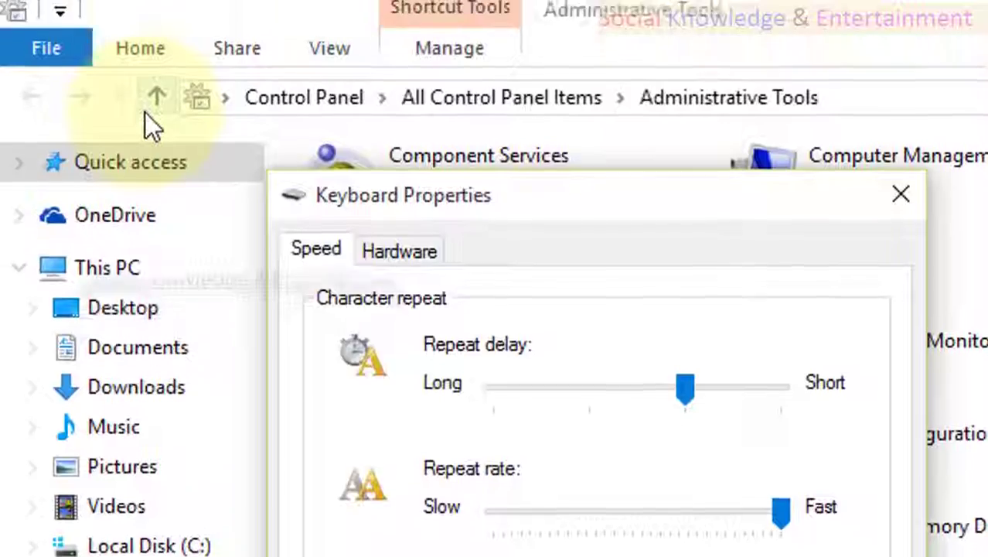
left_click(155, 99)
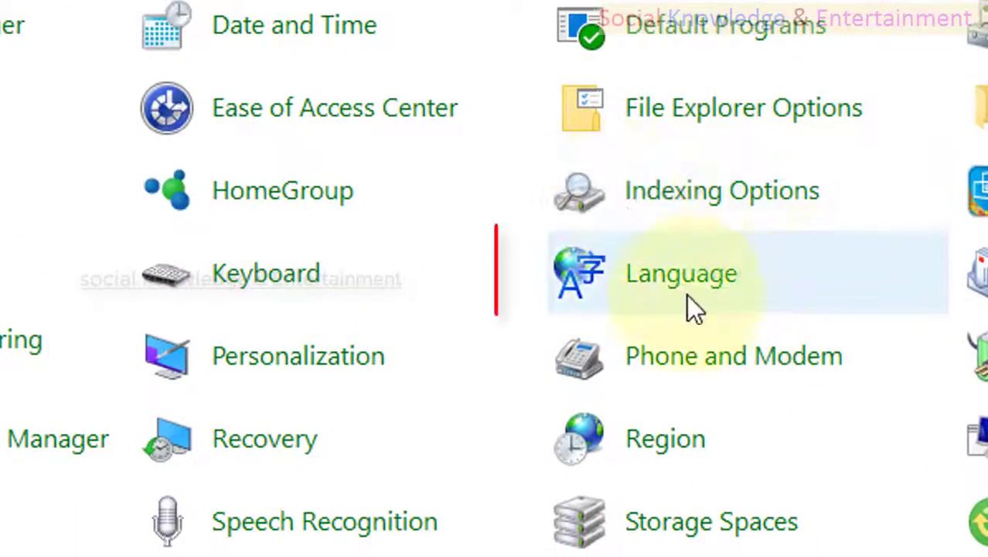
left_click(683, 293)
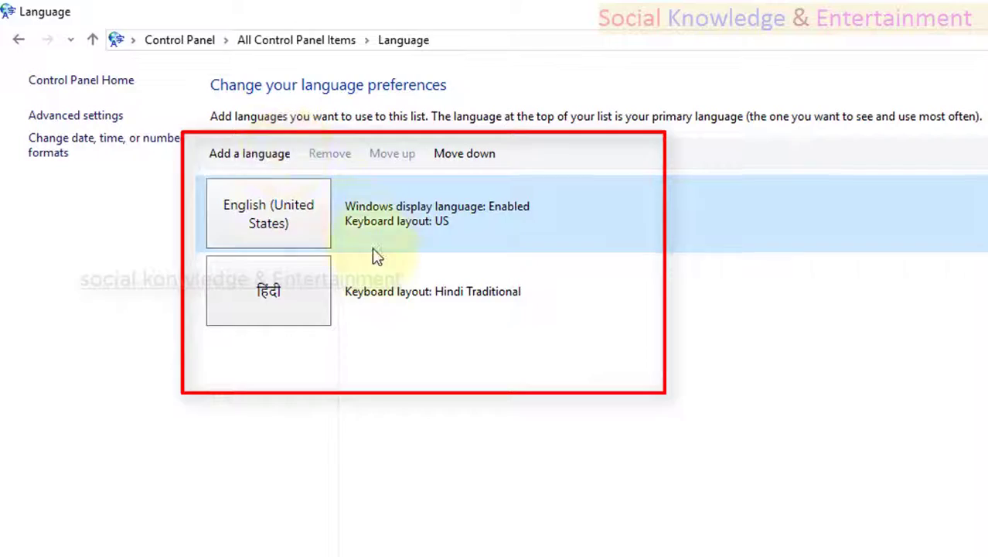
left_click(410, 288)
left_click(399, 244)
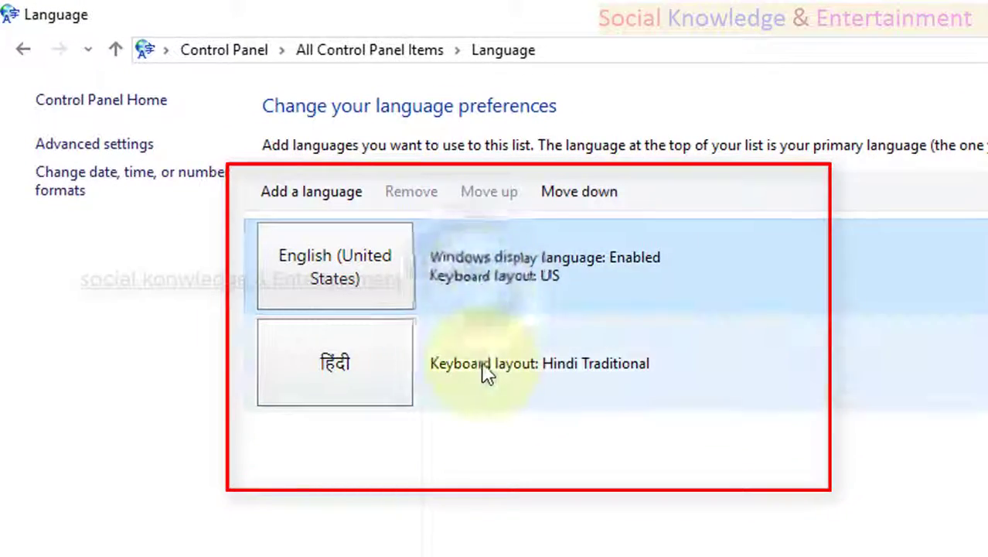
left_click(400, 298)
left_click(464, 287)
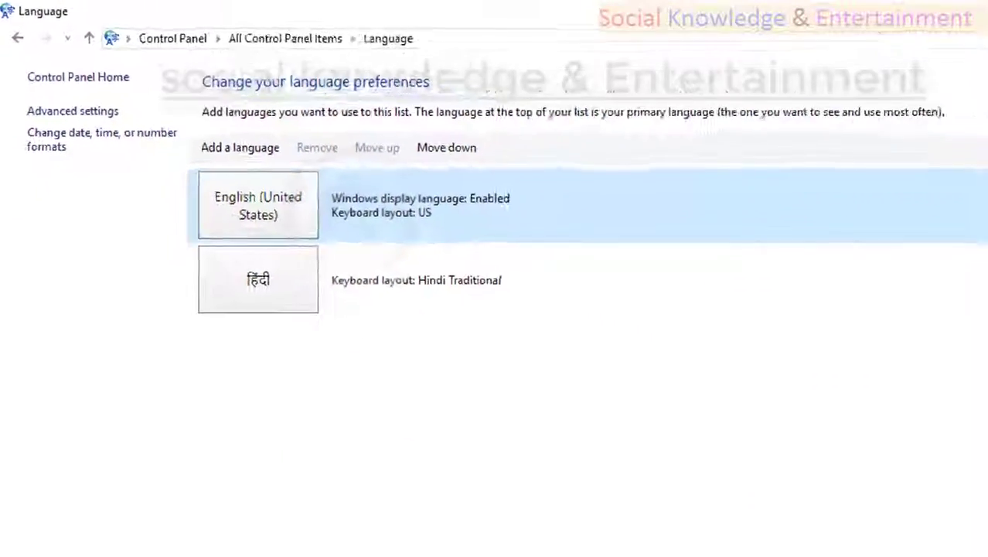
Step: Close the Language settings and the Keyboard Properties dialog
left_click(969, 8)
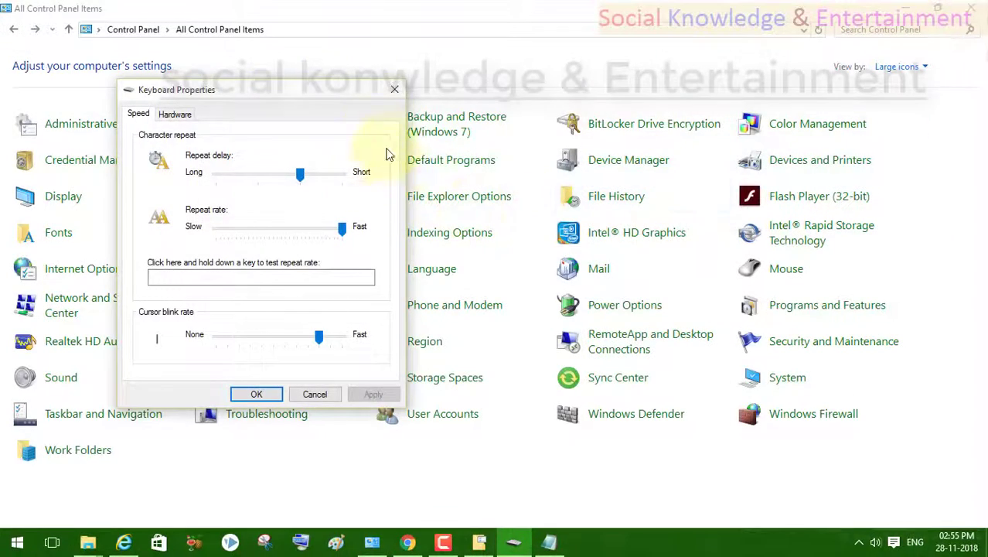
left_click(399, 95)
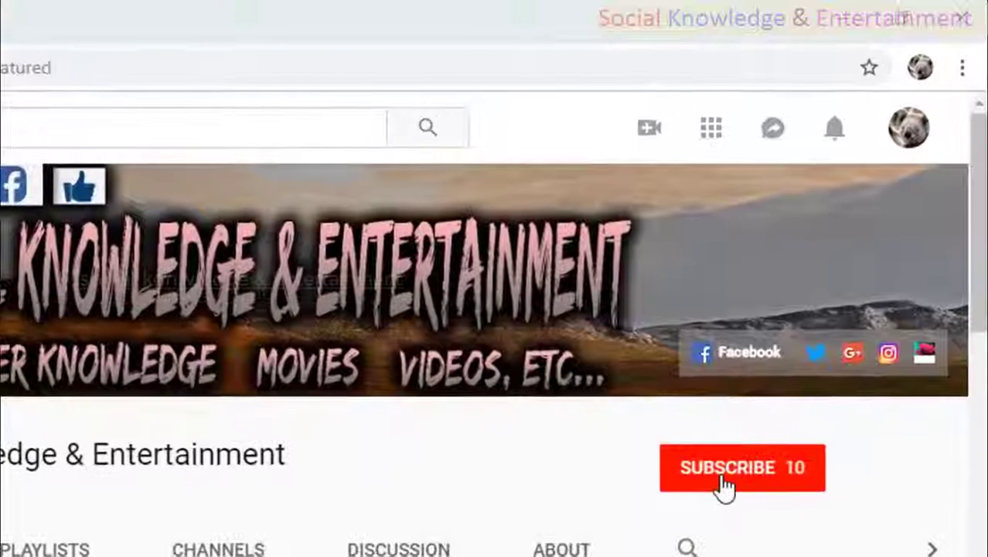
Step: Subscribe to the Social Knowledge & Entertainment channel on YouTube
left_click(838, 270)
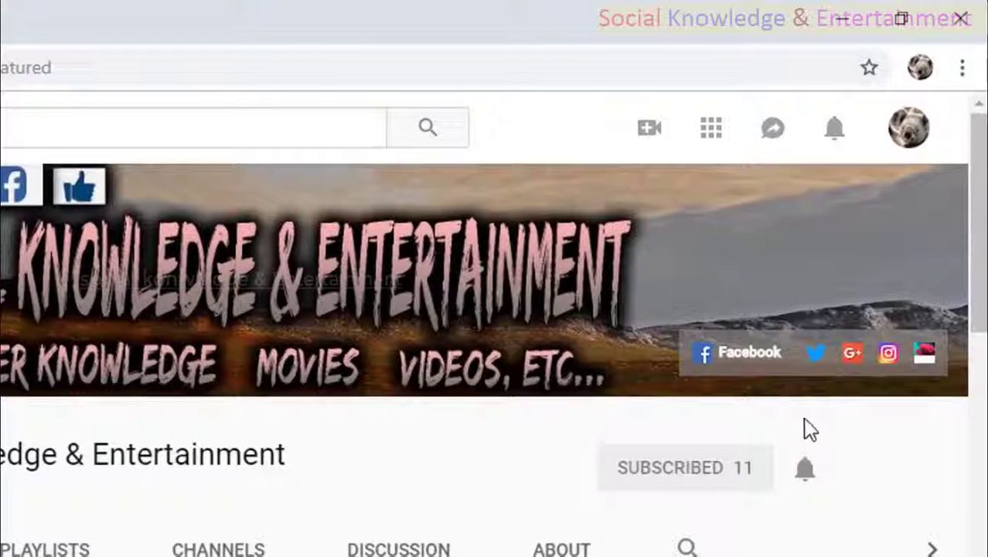